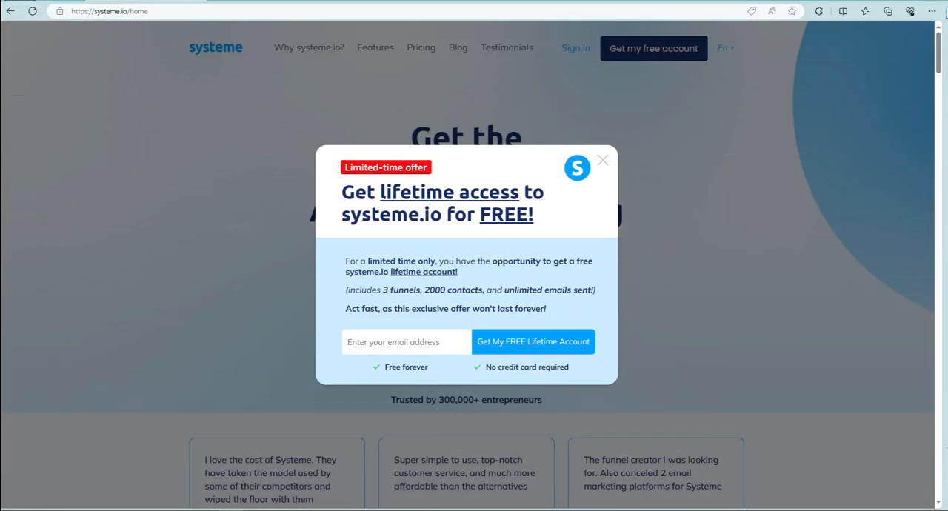
- Sign up for the free lifetime account using the account e-mail address
{"action": "left_click", "coordinate": [379, 345]}
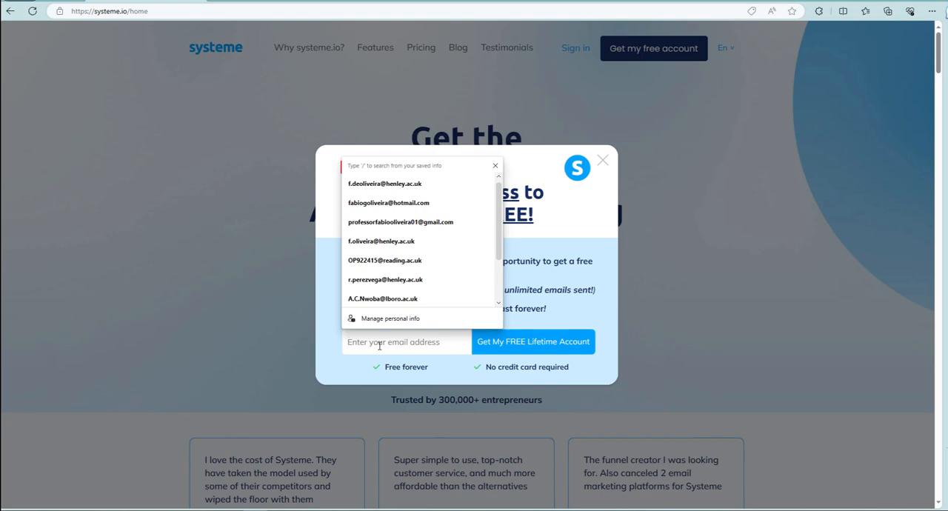
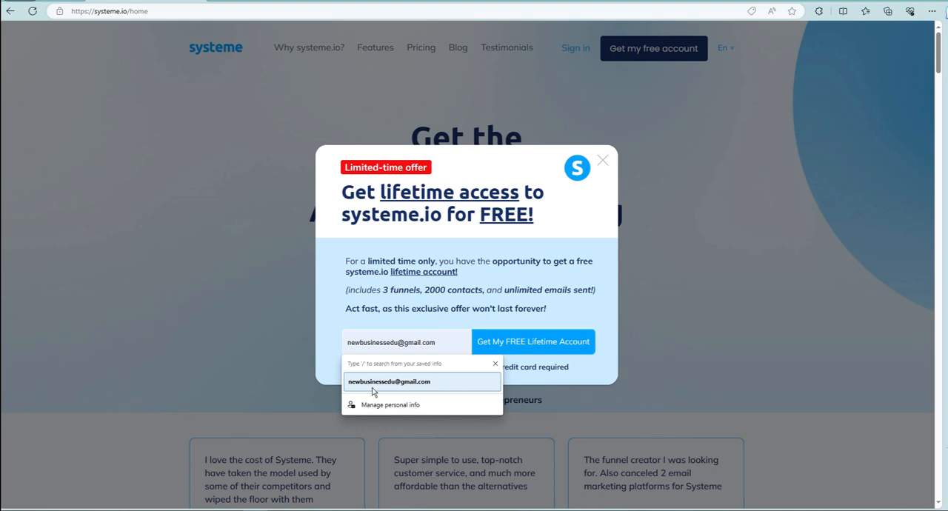
{"action": "left_click", "coordinate": [385, 382]}
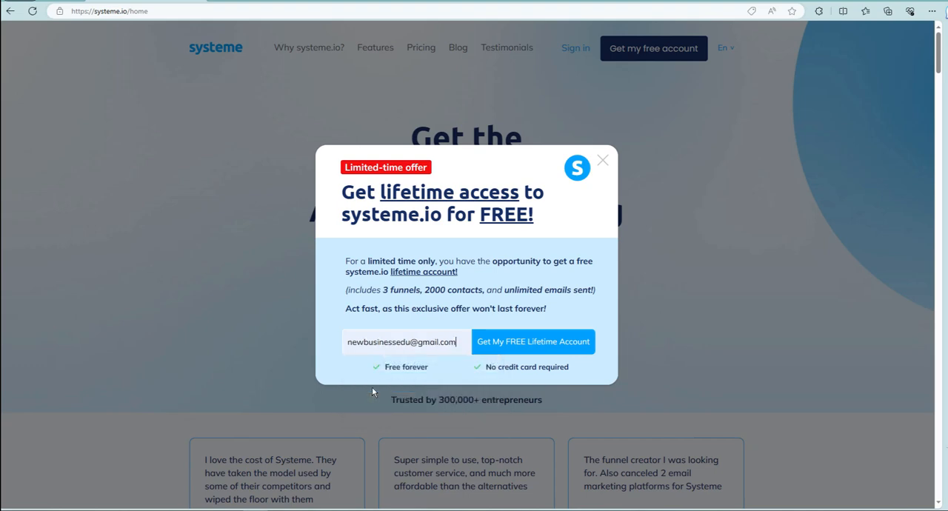
{"action": "left_click", "coordinate": [550, 344]}
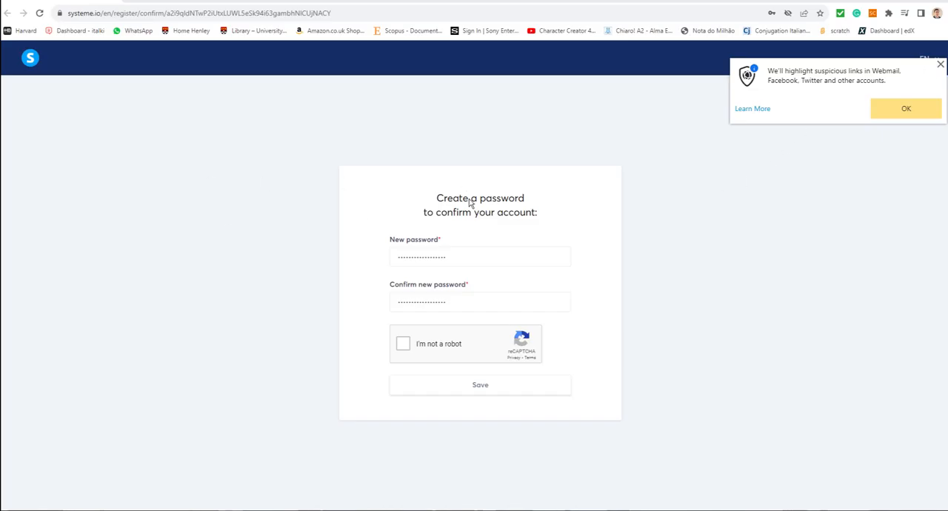
- Complete the reCAPTCHA by selecting the images with stairs, and save the new password to confirm the account
{"action": "left_click", "coordinate": [941, 65]}
{"action": "left_click", "coordinate": [403, 345]}
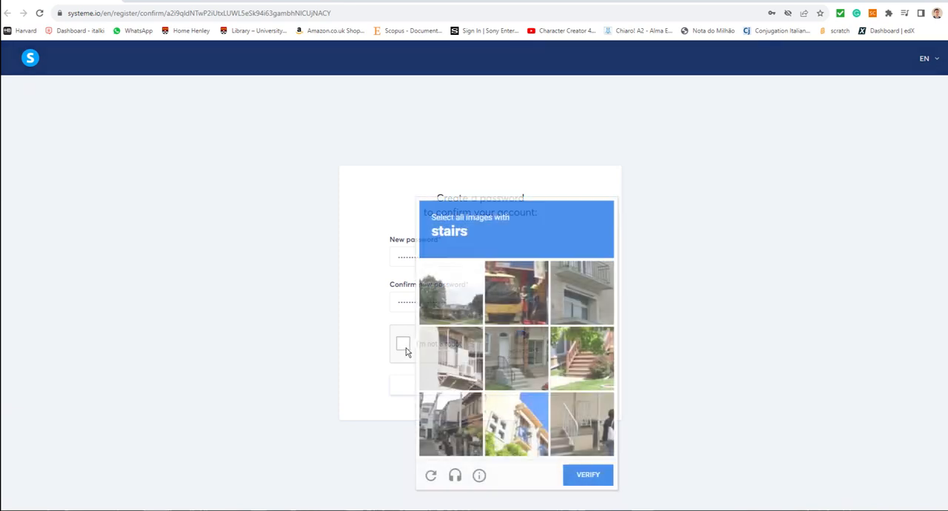
{"action": "left_click", "coordinate": [587, 367]}
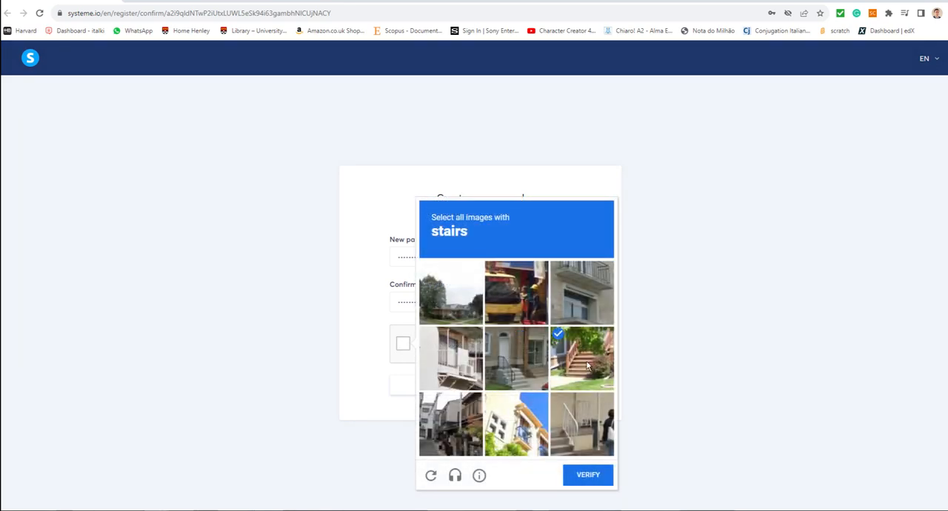
{"action": "left_click", "coordinate": [521, 365]}
{"action": "left_click", "coordinate": [575, 430]}
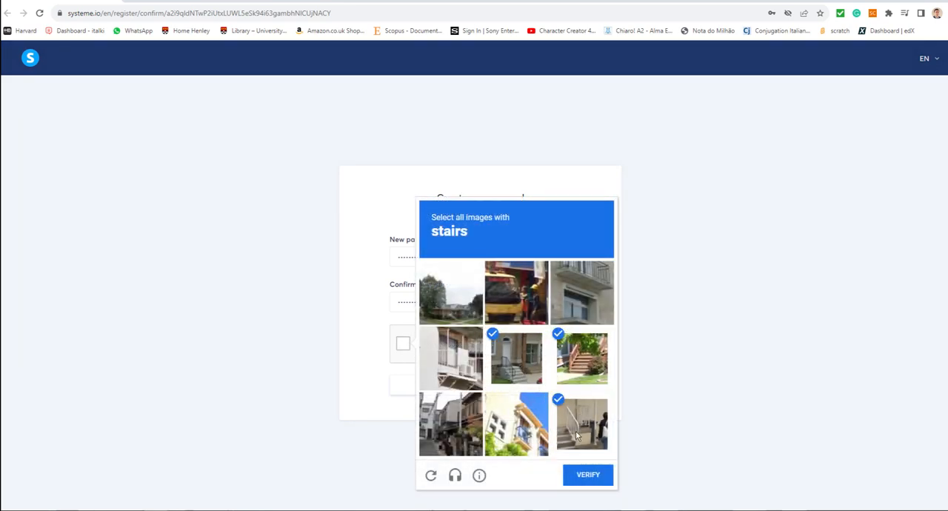
{"action": "left_click", "coordinate": [587, 475]}
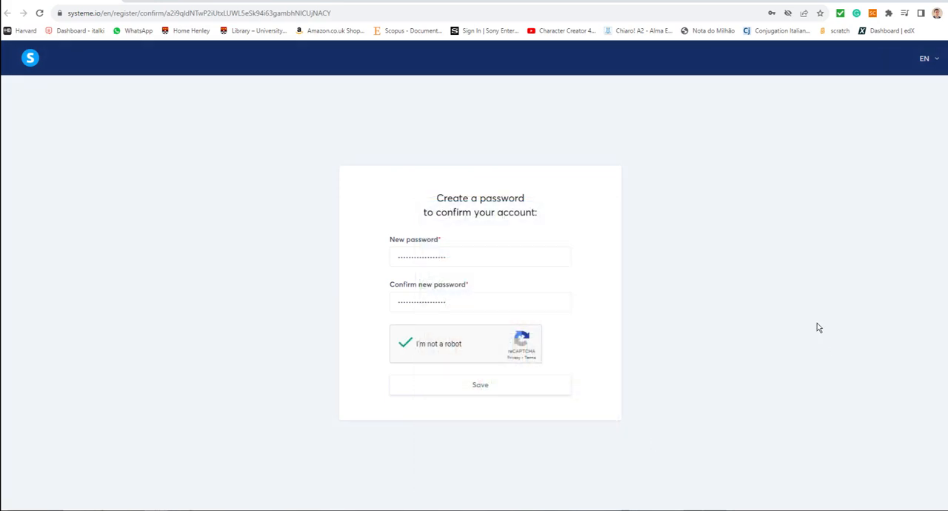
{"action": "left_click", "coordinate": [488, 393]}
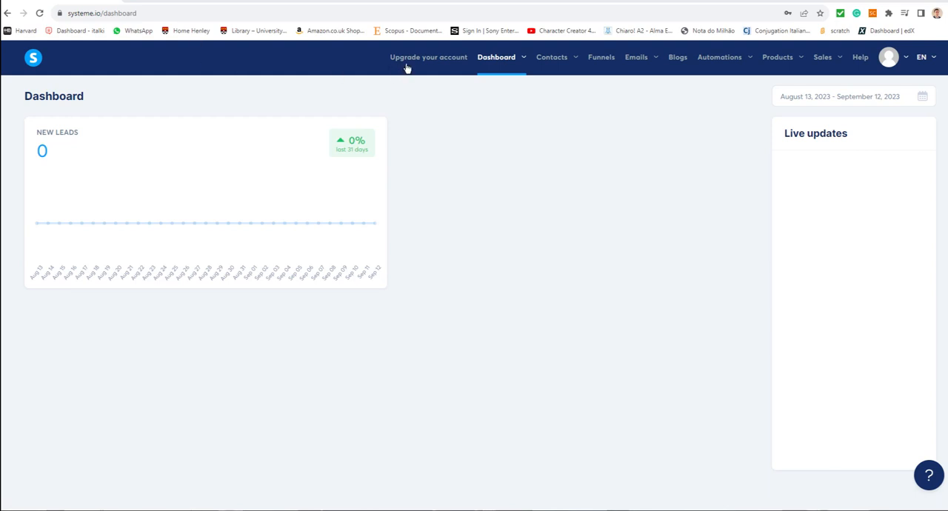
- Start creating a new funnel and name it Autoresponder
{"action": "left_click", "coordinate": [444, 59]}
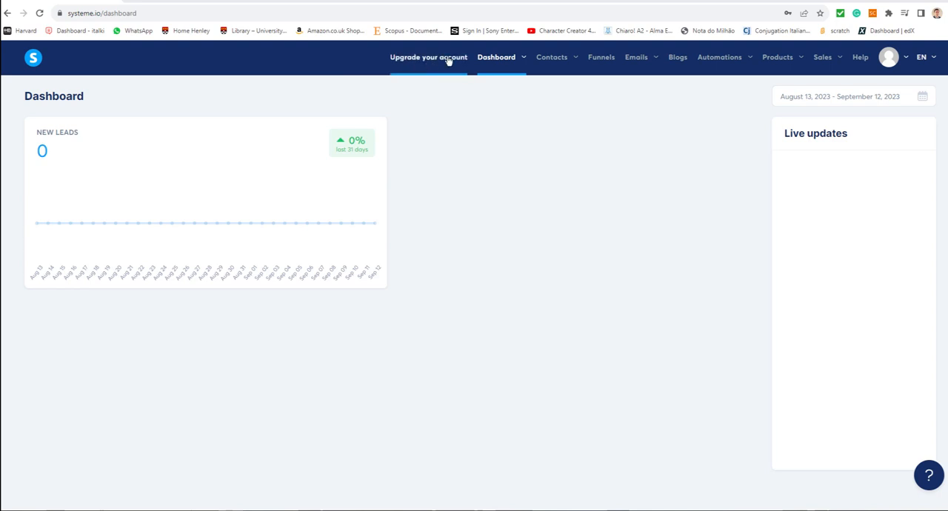
{"action": "left_click", "coordinate": [501, 58]}
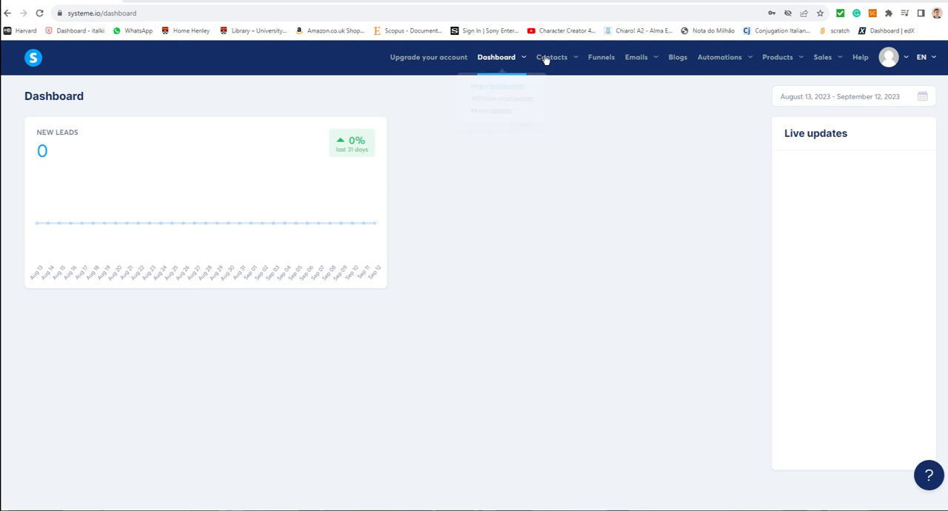
{"action": "mouse_move", "coordinate": [556, 61]}
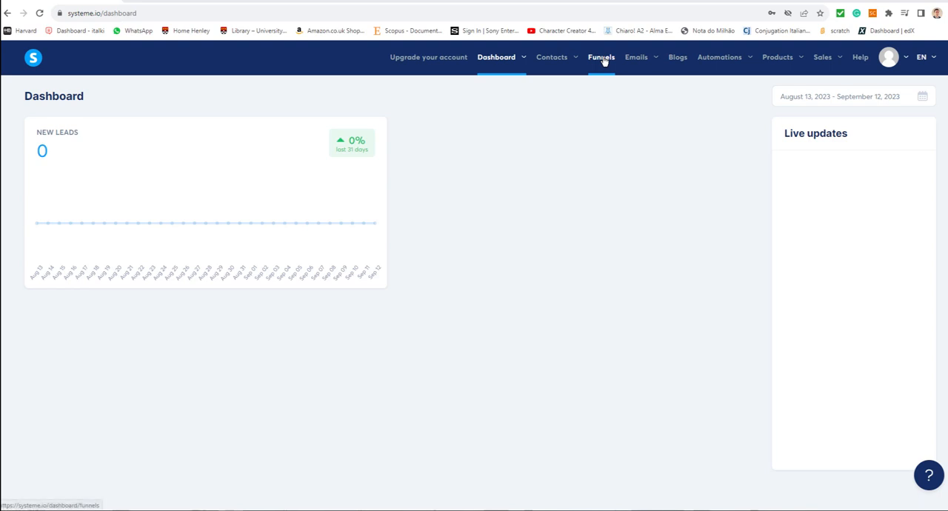
{"action": "left_click", "coordinate": [603, 59]}
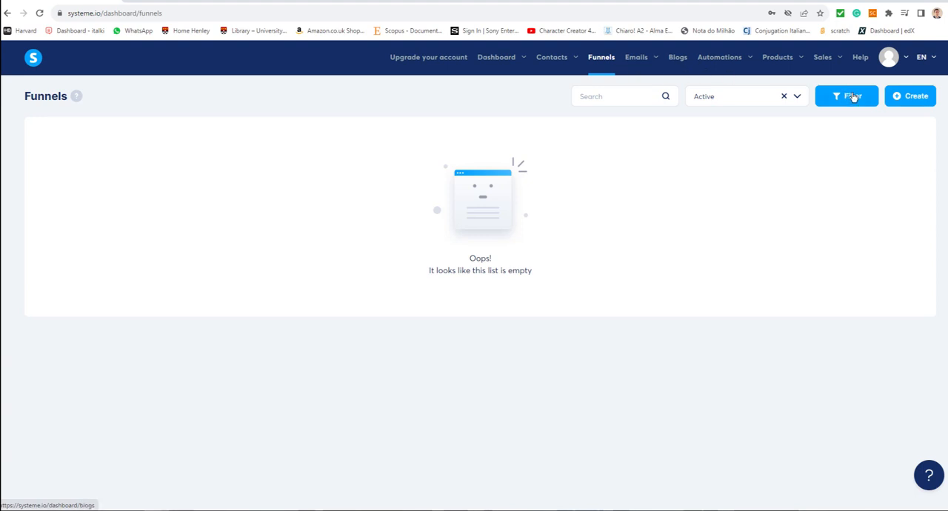
{"action": "left_click", "coordinate": [920, 104]}
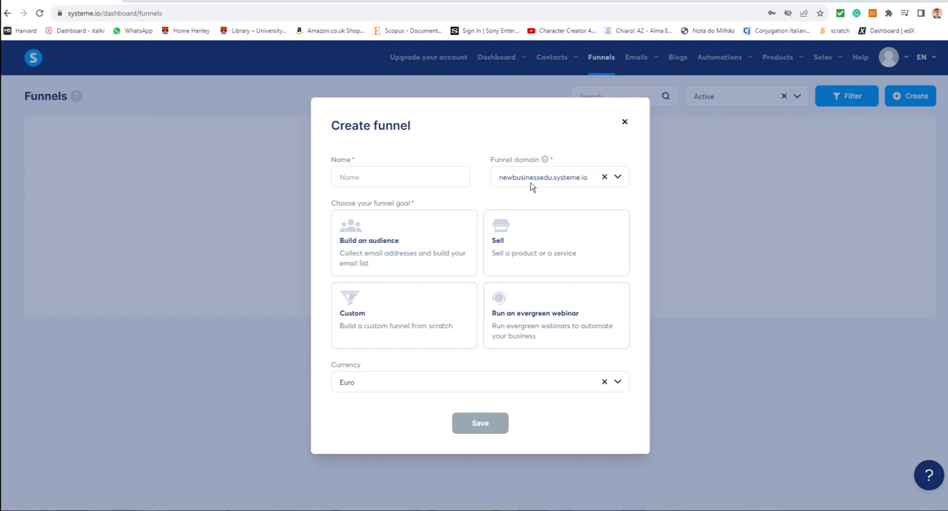
{"action": "left_click", "coordinate": [415, 179]}
{"action": "type", "text": "Autoresponder"}
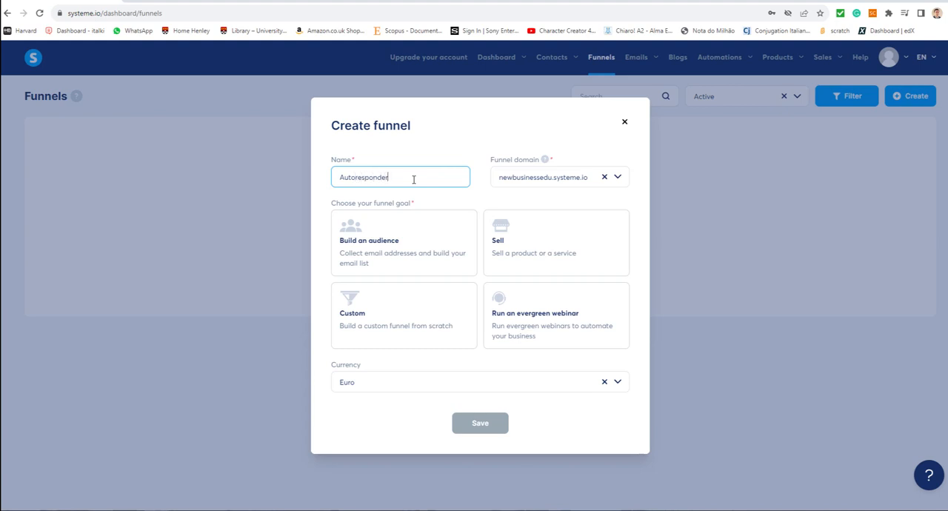
- Set the funnel's goal to Build an audience and its currency to Pound Sterling
{"action": "left_click", "coordinate": [388, 251]}
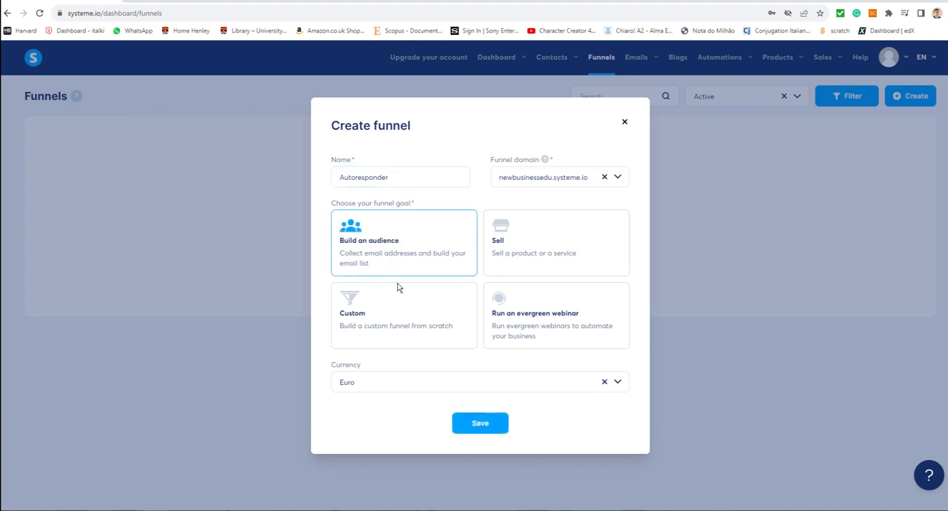
{"action": "left_click", "coordinate": [623, 391]}
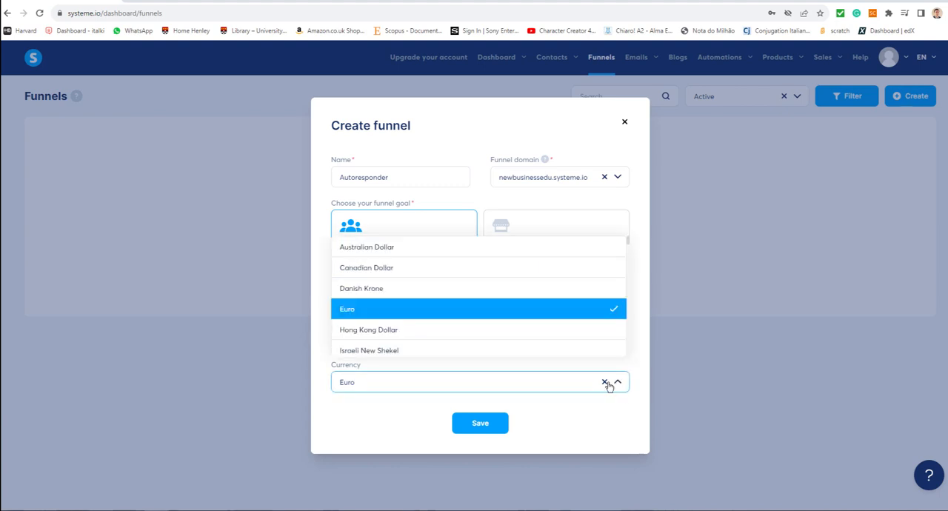
{"action": "scroll", "coordinate": [565, 317], "scroll_direction": "down", "scroll_amount": 1}
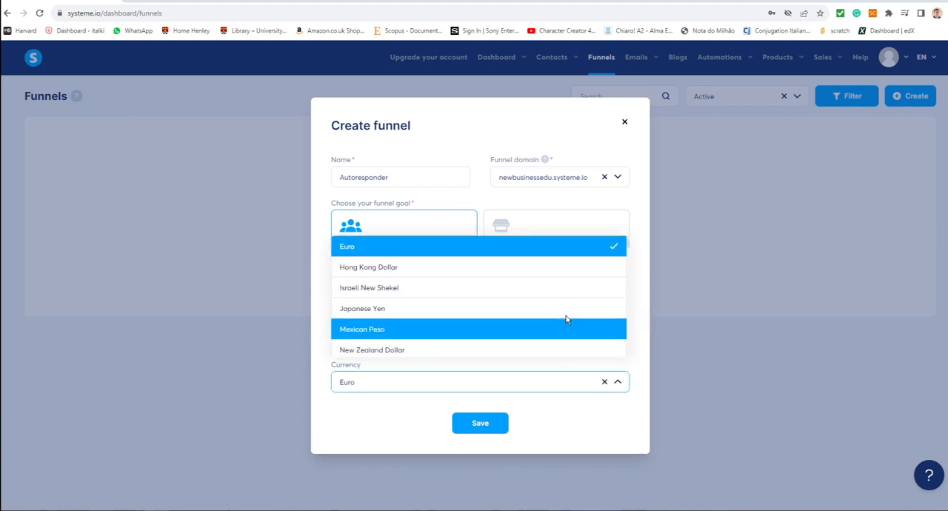
{"action": "scroll", "coordinate": [566, 319], "scroll_direction": "down", "scroll_amount": 1}
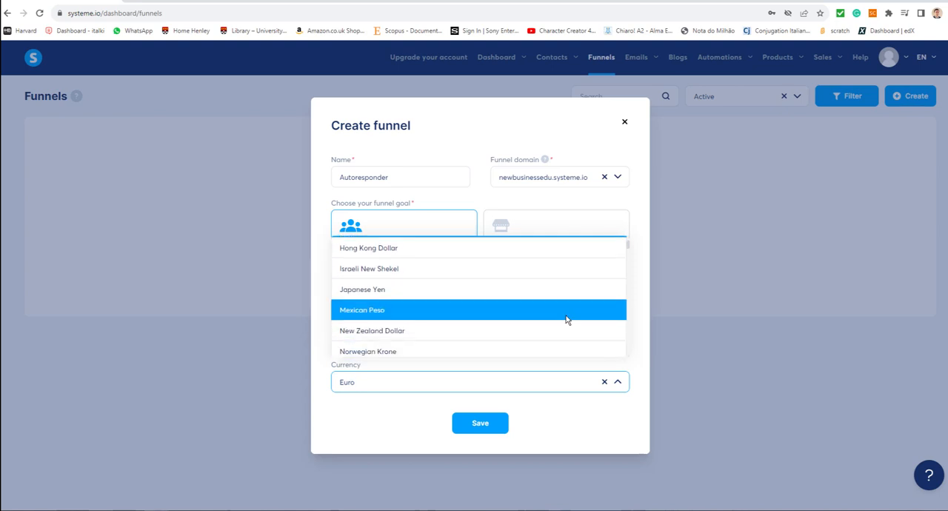
{"action": "scroll", "coordinate": [566, 320], "scroll_direction": "up", "scroll_amount": 1}
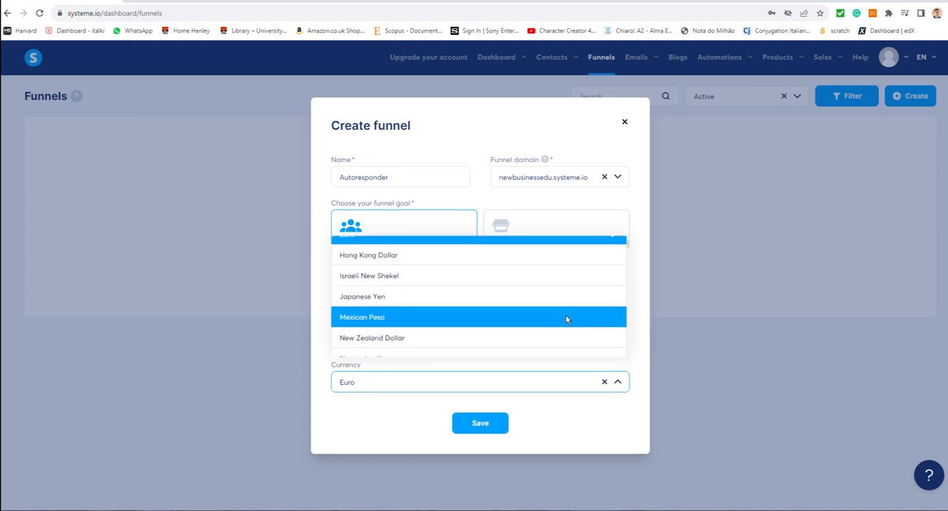
{"action": "scroll", "coordinate": [566, 317], "scroll_direction": "up", "scroll_amount": 1}
{"action": "scroll", "coordinate": [566, 316], "scroll_direction": "down", "scroll_amount": 1}
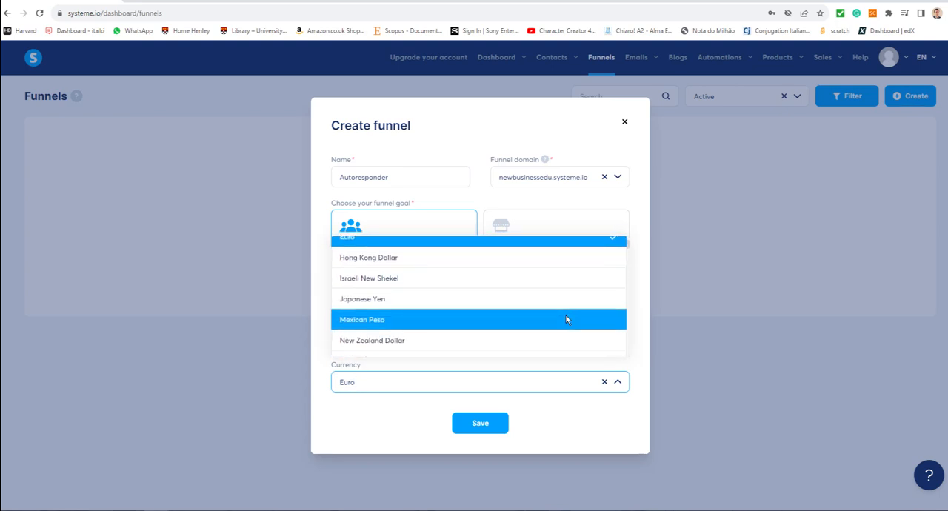
{"action": "scroll", "coordinate": [565, 317], "scroll_direction": "down", "scroll_amount": 1}
{"action": "scroll", "coordinate": [566, 318], "scroll_direction": "up", "scroll_amount": 1}
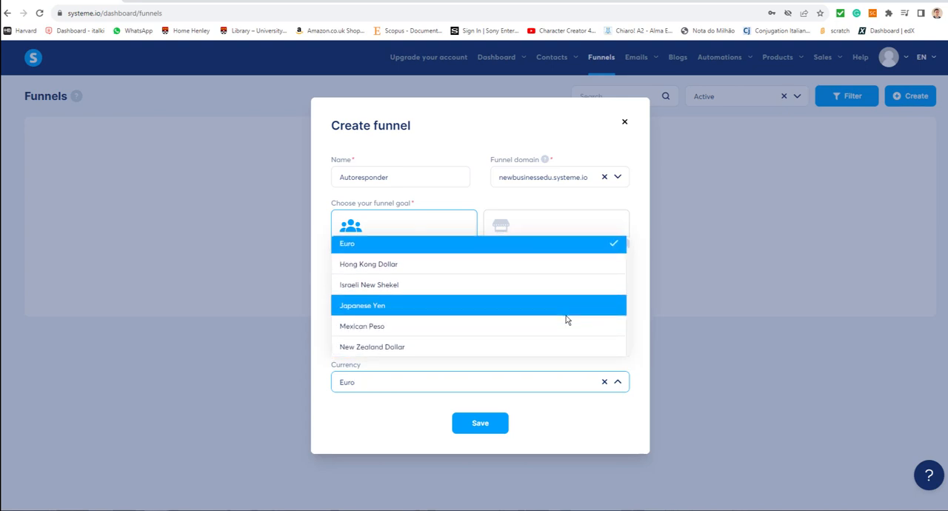
{"action": "scroll", "coordinate": [566, 317], "scroll_direction": "down", "scroll_amount": 1}
{"action": "scroll", "coordinate": [566, 317], "scroll_direction": "up", "scroll_amount": 1}
{"action": "scroll", "coordinate": [565, 320], "scroll_direction": "down", "scroll_amount": 1}
{"action": "scroll", "coordinate": [565, 319], "scroll_direction": "up", "scroll_amount": 1}
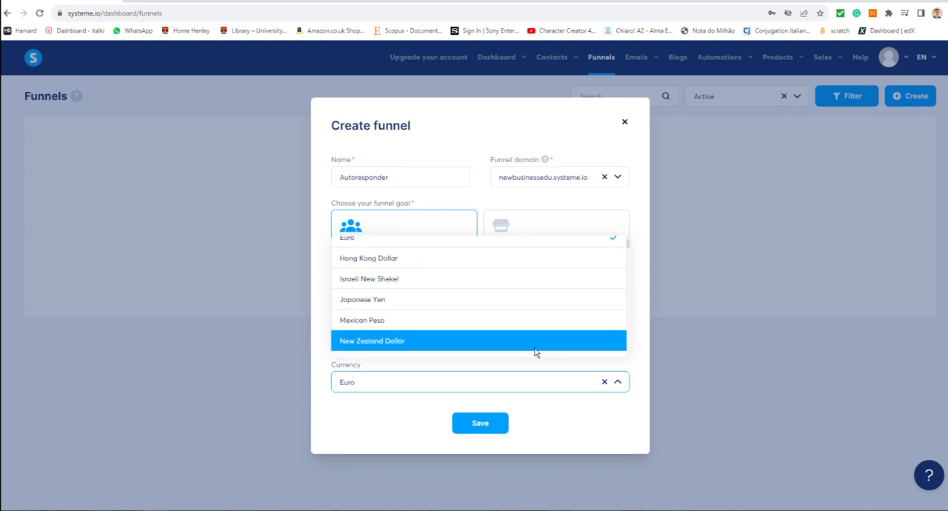
{"action": "scroll", "coordinate": [537, 352], "scroll_direction": "down", "scroll_amount": 2}
{"action": "scroll", "coordinate": [536, 353], "scroll_direction": "down", "scroll_amount": 2}
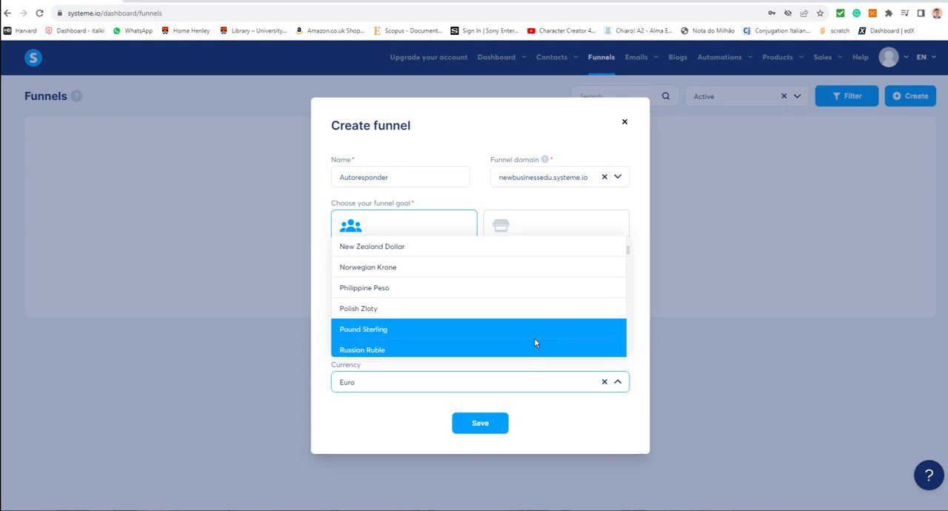
{"action": "left_click", "coordinate": [536, 336]}
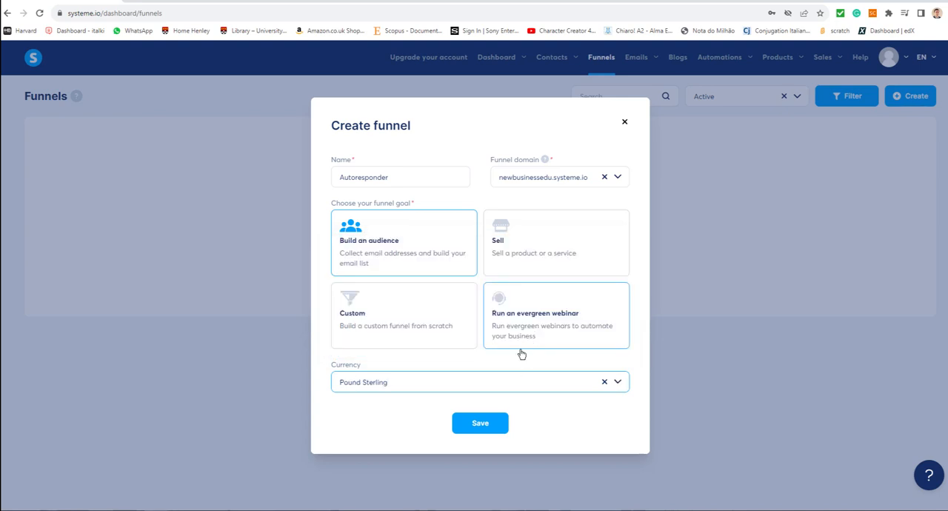
- Save the new funnel and open it from the list of funnels
{"action": "left_click", "coordinate": [481, 423]}
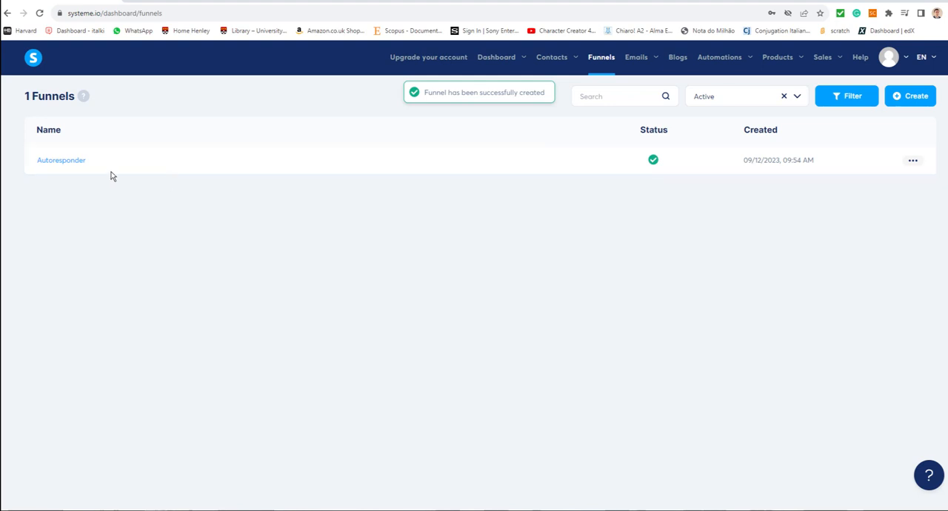
{"action": "left_click", "coordinate": [77, 165]}
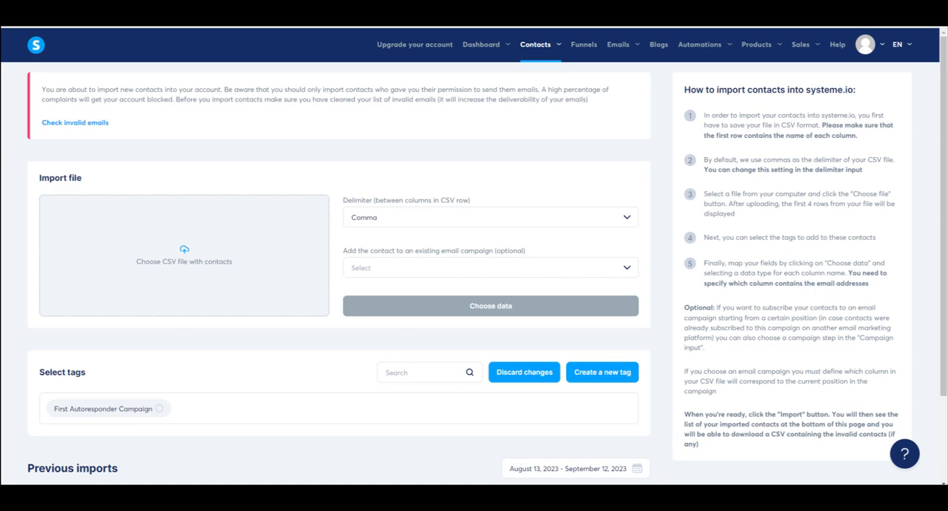
- Load List Emails First Campaign.csv as the contact import file, leaving the optional email campaign unselected
{"action": "left_click_drag", "start_coordinate": [910, 284], "coordinate": [180, 278]}
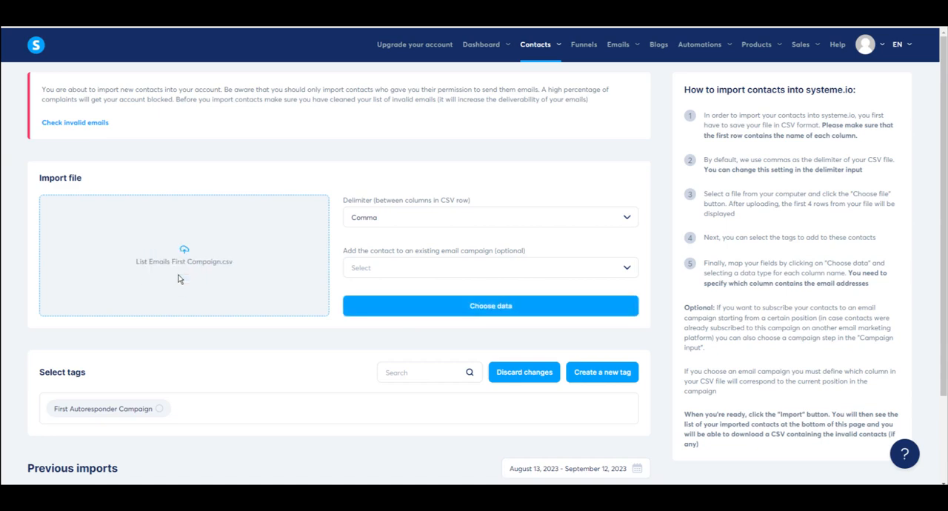
{"action": "left_click", "coordinate": [465, 274]}
{"action": "left_click", "coordinate": [465, 273]}
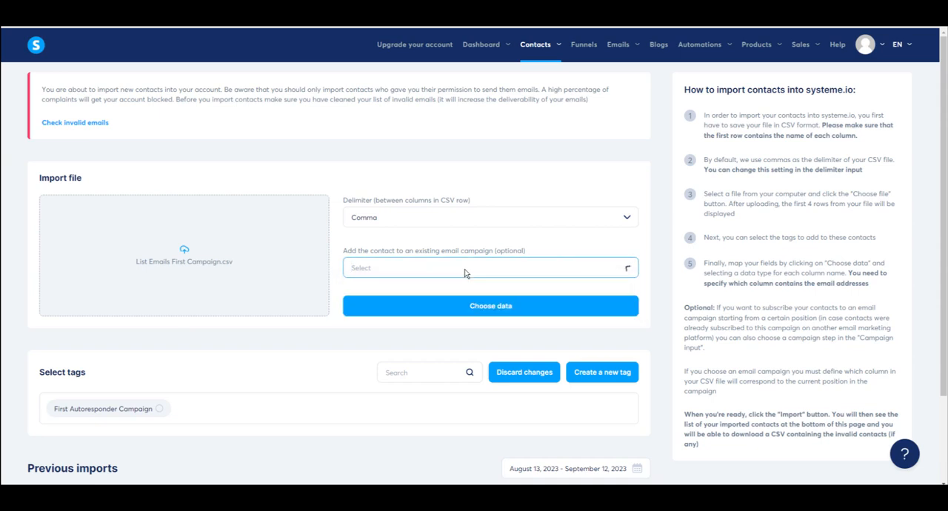
{"action": "left_click", "coordinate": [465, 273]}
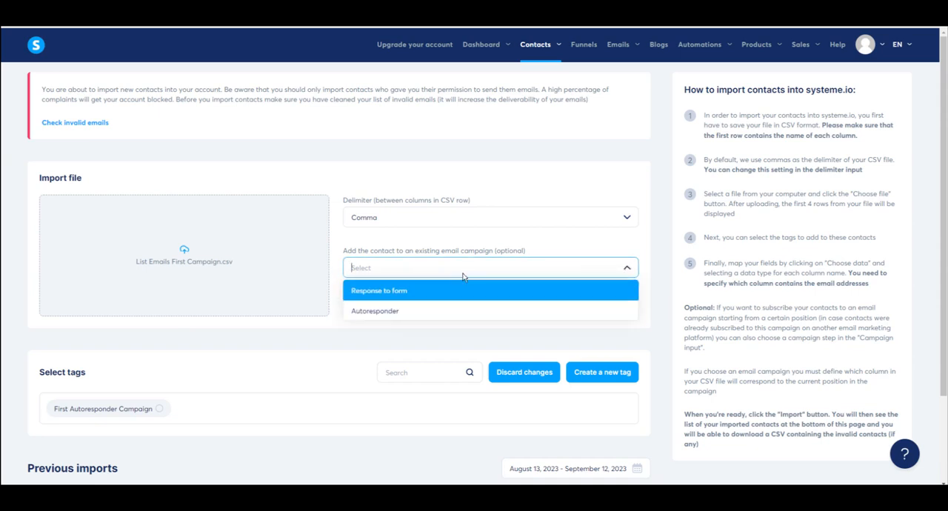
{"action": "left_click", "coordinate": [461, 269]}
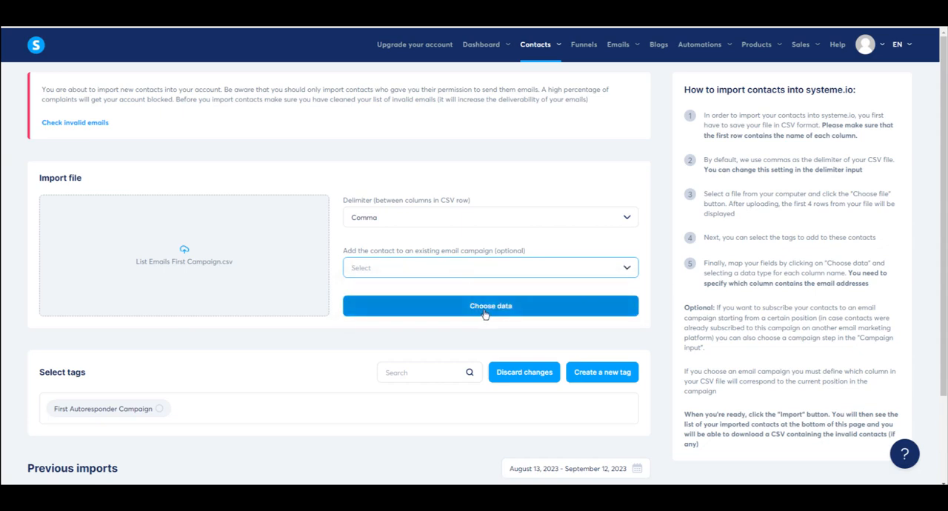
{"action": "scroll", "coordinate": [485, 315], "scroll_direction": "down", "scroll_amount": 2}
{"action": "scroll", "coordinate": [486, 297], "scroll_direction": "up", "scroll_amount": 1}
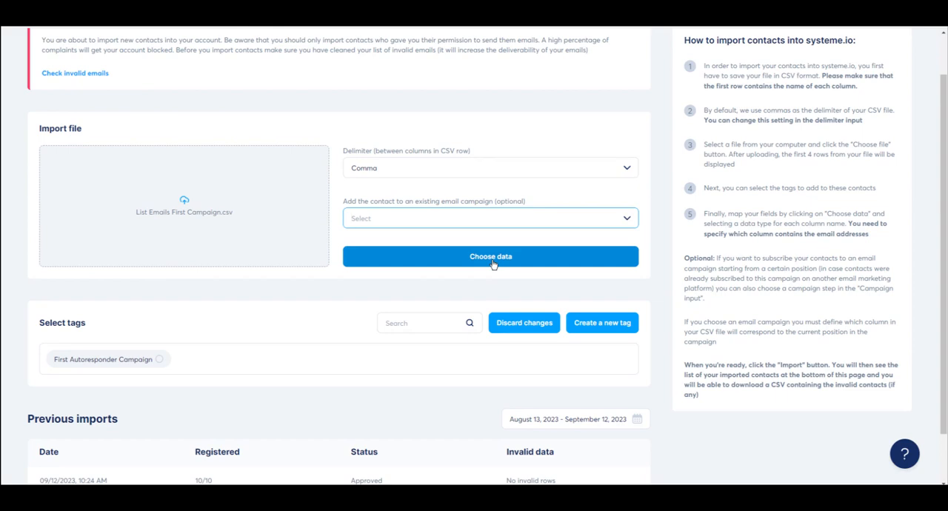
- Map the Surname column of the contact file to Last name and import the contacts
{"action": "left_click", "coordinate": [492, 260]}
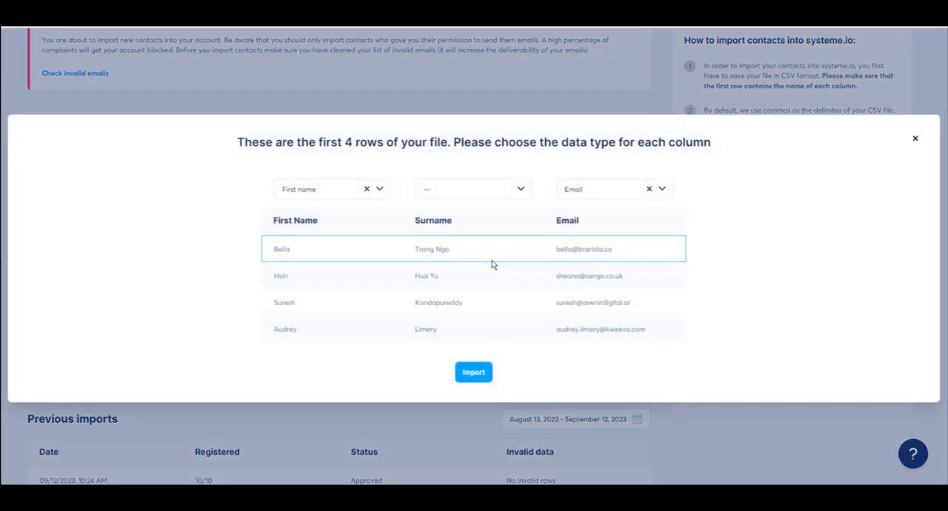
{"action": "left_click", "coordinate": [498, 198]}
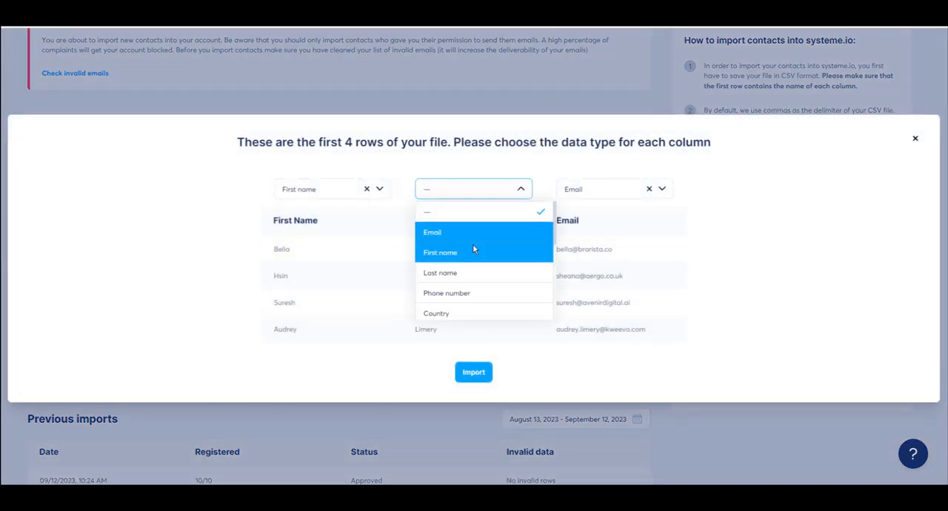
{"action": "left_click", "coordinate": [463, 266]}
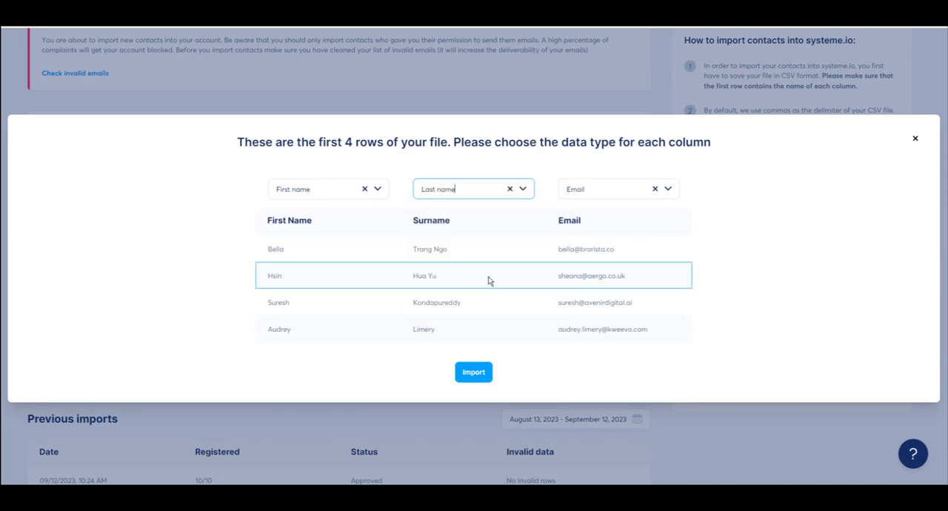
{"action": "left_click", "coordinate": [462, 376]}
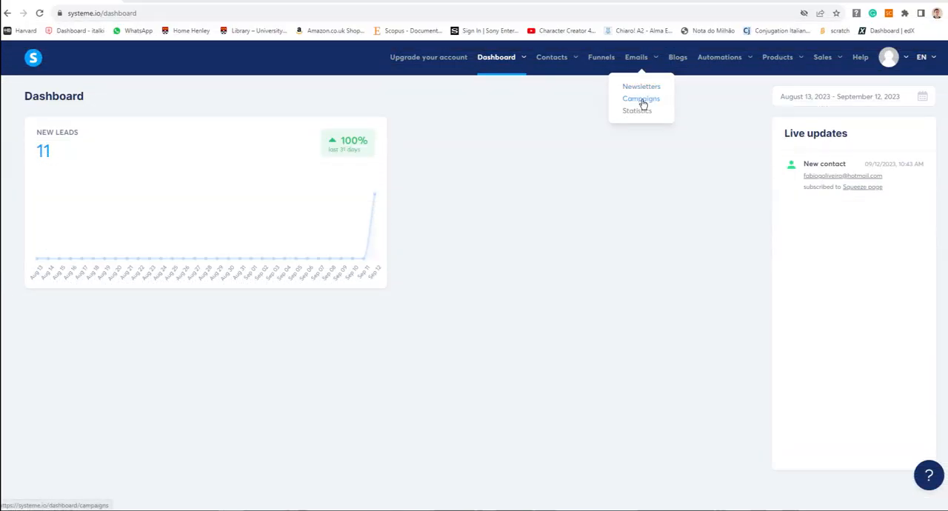
- Start a new email campaign and name it "Response to form"
{"action": "left_click", "coordinate": [642, 100]}
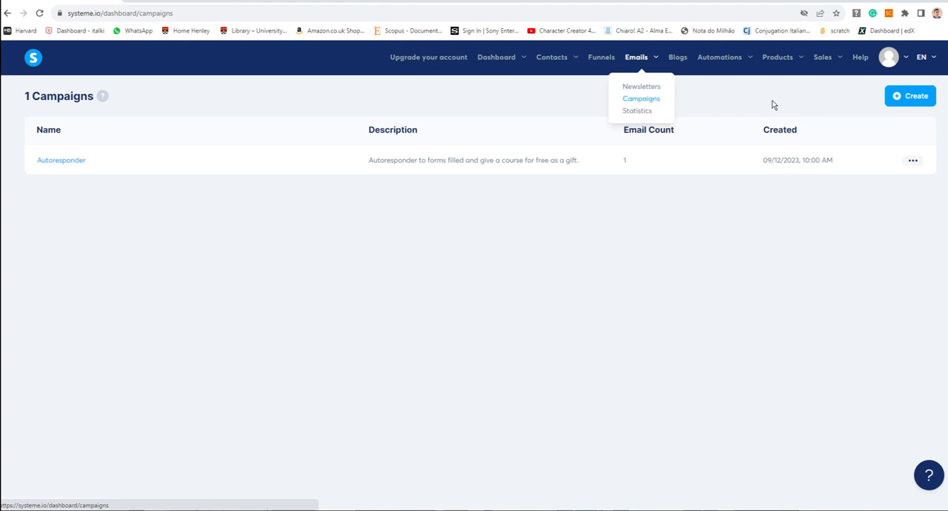
{"action": "left_click", "coordinate": [917, 104]}
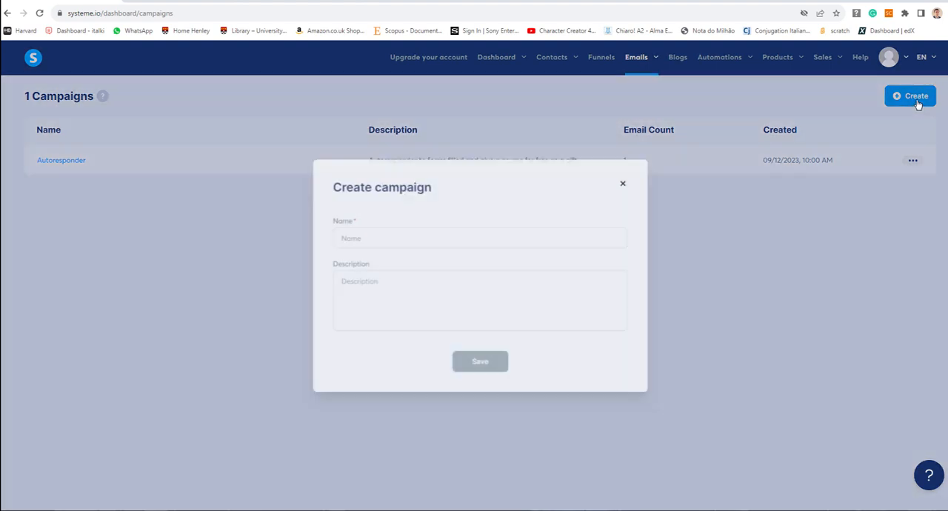
{"action": "left_click", "coordinate": [380, 237]}
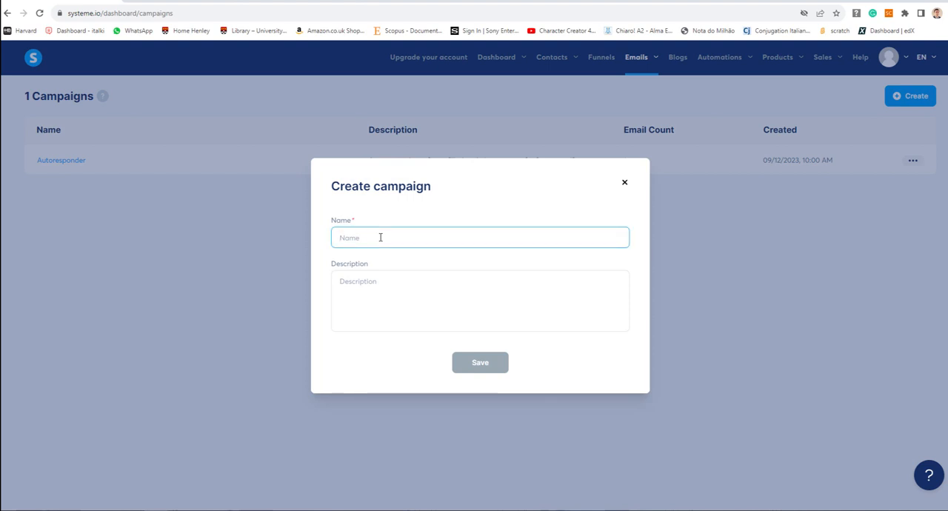
{"action": "type", "text": "Autores"}
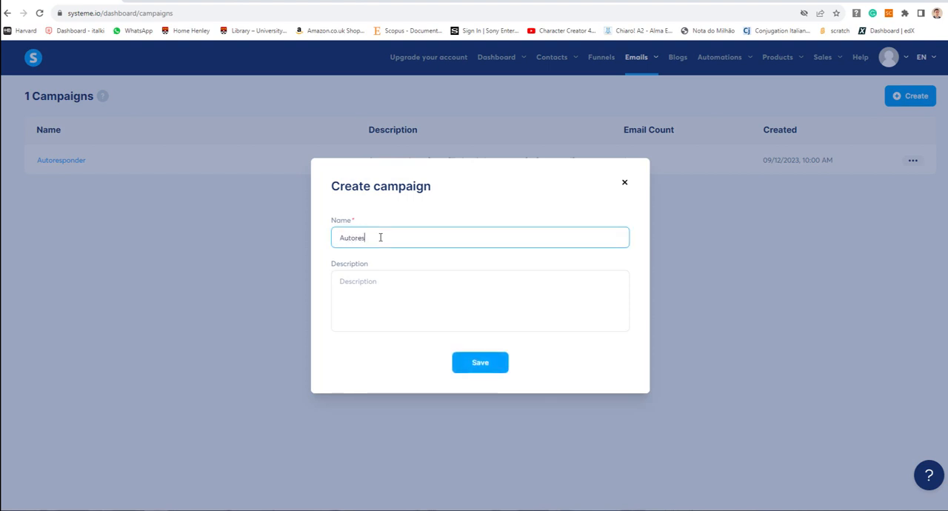
{"action": "key", "text": "BackSpace"}
{"action": "key", "text": "BackSpace"}
{"action": "key", "text": "BackSpace"}
{"action": "key", "text": "BackSpace"}
{"action": "key", "text": "BackSpace"}
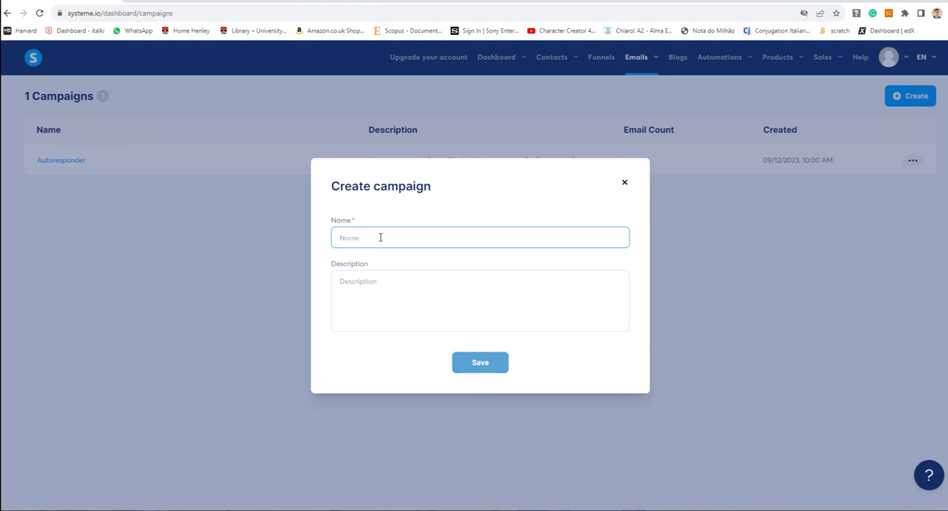
{"action": "type", "text": "Resonn"}
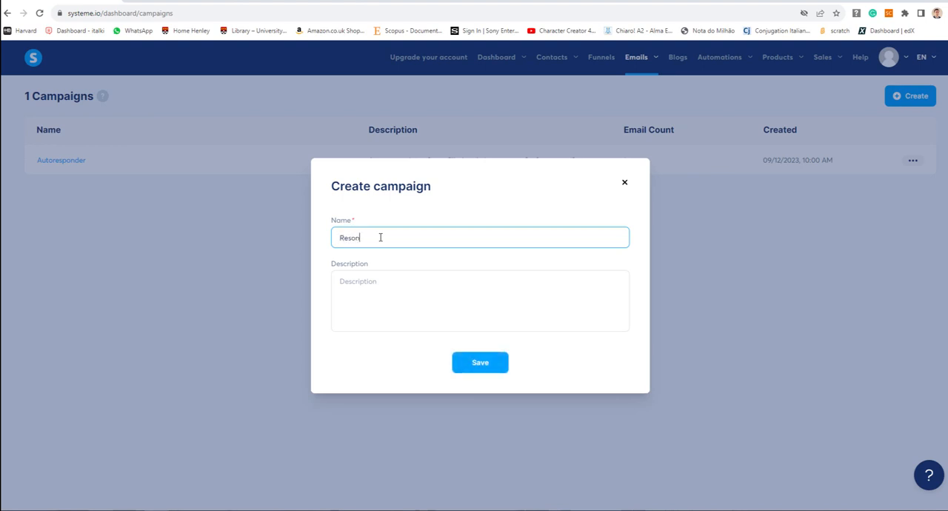
{"action": "key", "text": "BackSpace"}
{"action": "key", "text": "BackSpace"}
{"action": "type", "text": "ponse to form"}
- Describe the campaign as "This campaign is triggered every time a new form is filled in the campaign autoresponder" and save it
{"action": "left_click", "coordinate": [385, 281]}
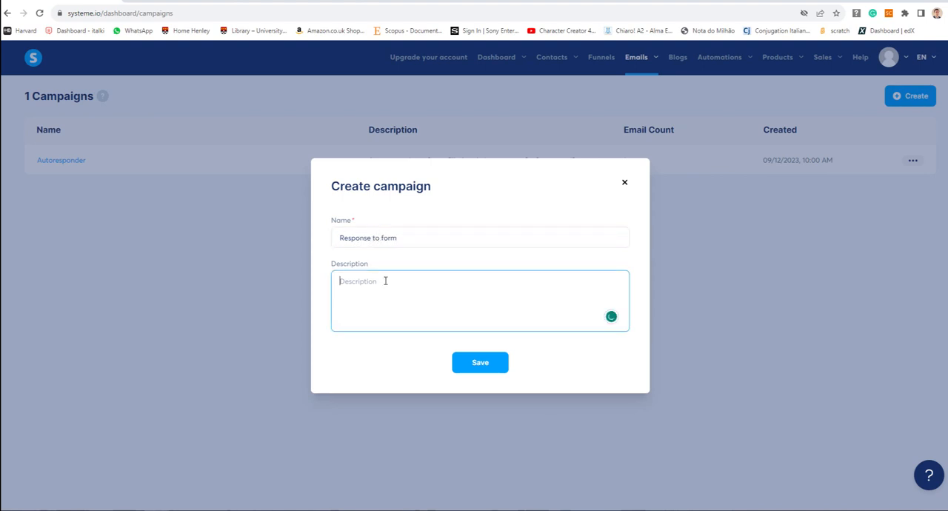
{"action": "type", "text": "This emo"}
{"action": "type", "text": "amp"}
{"action": "type", "text": "aign is t"}
{"action": "type", "text": "rigger"}
{"action": "type", "text": "ed evary"}
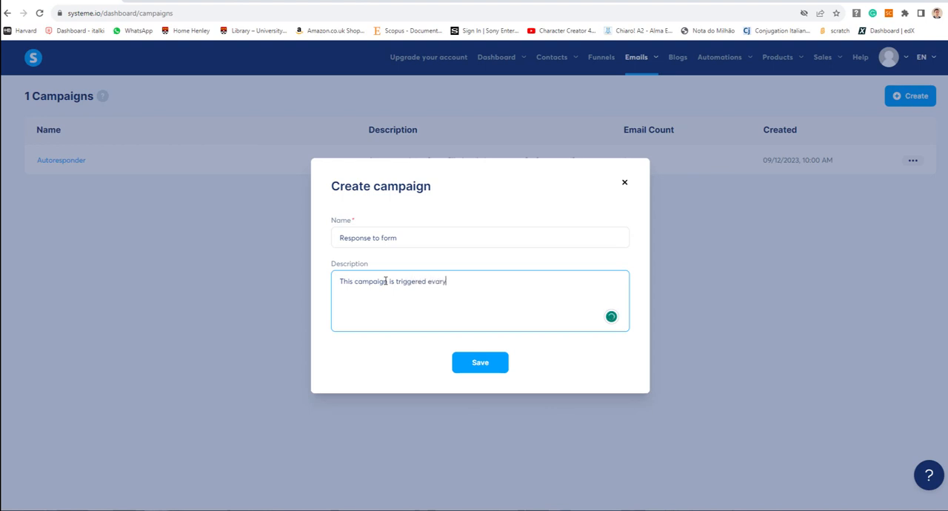
{"action": "type", "text": "ver time a new contor"}
{"action": "key", "text": "BackSpace"}
{"action": "key", "text": "BackSpace"}
{"action": "type", "text": "form is filled in the campaign outoresponder"}
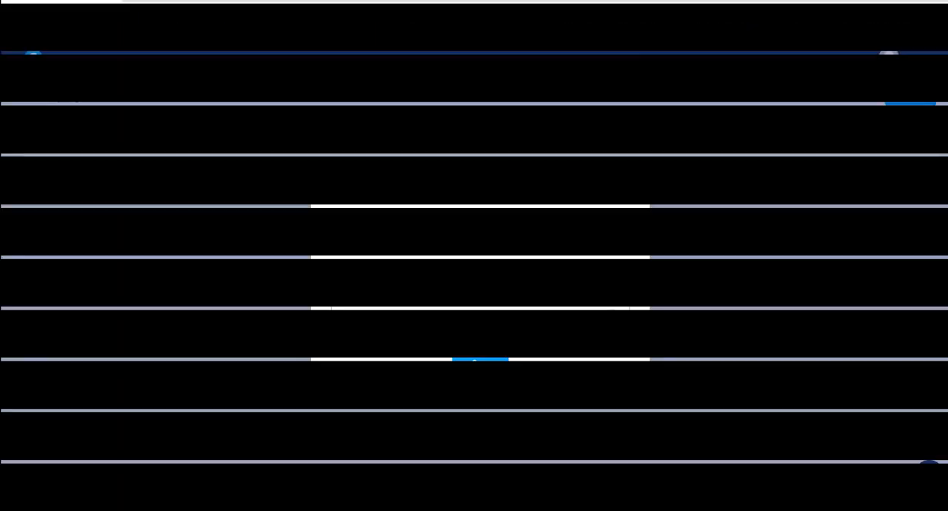
{"action": "left_click", "coordinate": [489, 364]}
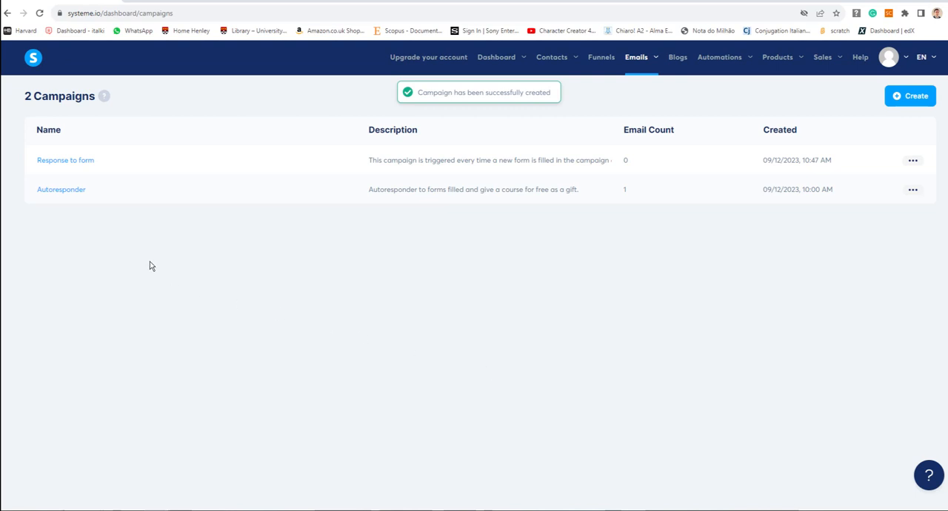
- Start a new email in the Response to form campaign with the subject "Thanks for joining New Business Edu"
{"action": "left_click", "coordinate": [64, 162]}
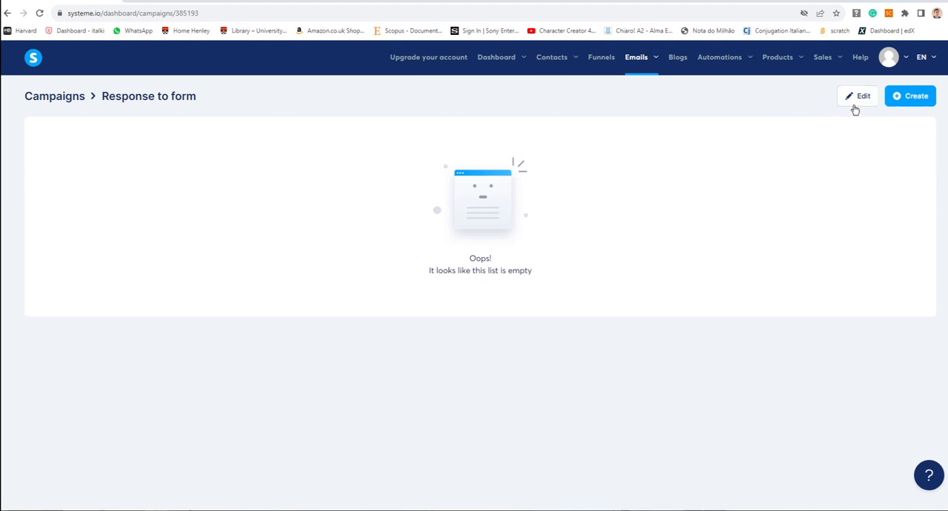
{"action": "left_click", "coordinate": [910, 96]}
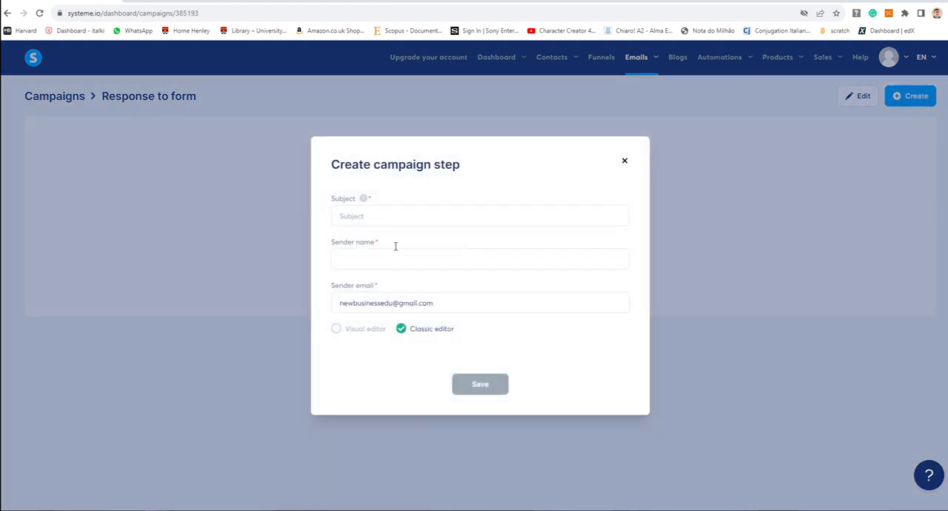
{"action": "left_click", "coordinate": [382, 220]}
{"action": "type", "text": "Thanks "}
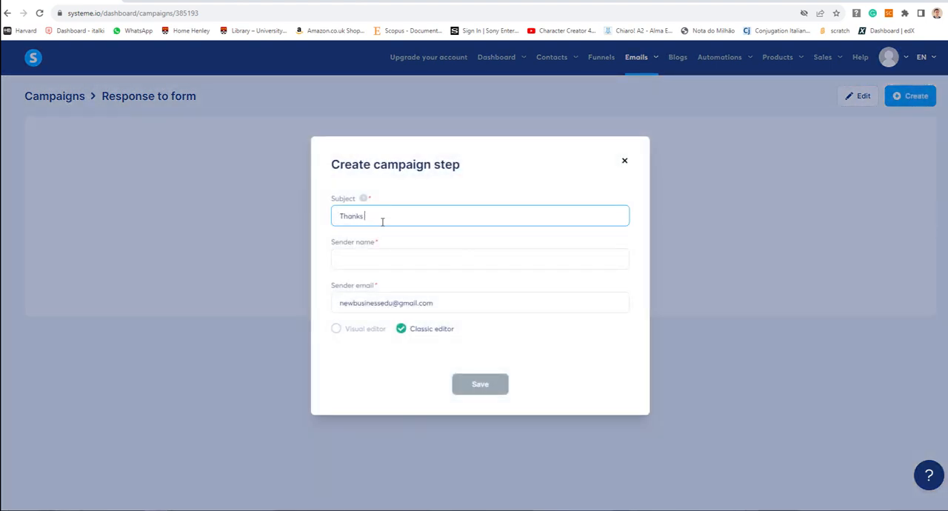
{"action": "type", "text": "for Signing"}
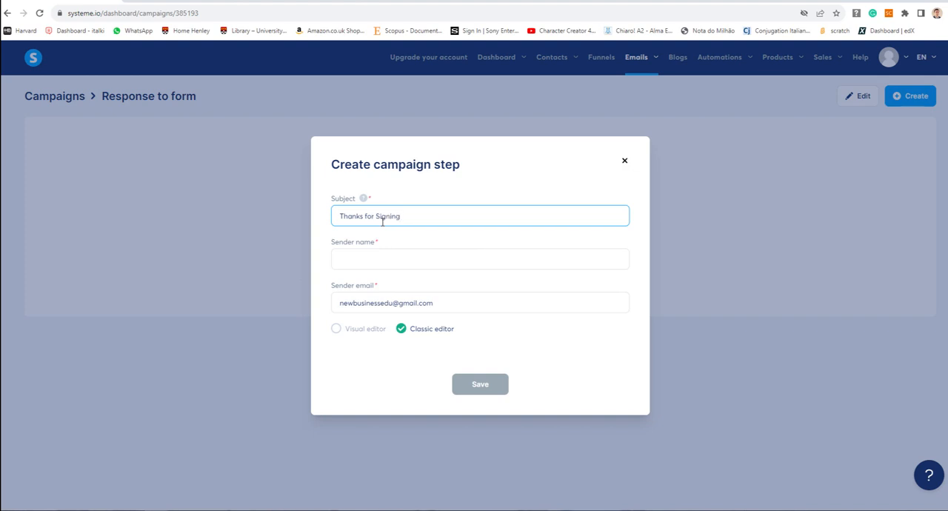
{"action": "key", "text": "BackSpace"}
{"action": "key", "text": "BackSpace"}
{"action": "key", "text": "BackSpace"}
{"action": "key", "text": "BackSpace"}
{"action": "key", "text": "BackSpace"}
{"action": "key", "text": "BackSpace"}
{"action": "key", "text": "BackSpace"}
{"action": "key", "text": "BackSpace"}
{"action": "key", "text": "BackSpace"}
{"action": "key", "text": "BackSpace"}
{"action": "type", "text": "or joining New Business Edu"}
- Enter the sender's name with title, keep the Classic editor, and save the campaign email
{"action": "left_click", "coordinate": [373, 259]}
{"action": "type", "text": "Dr Fo"}
{"action": "type", "text": "bio Oliveira"}
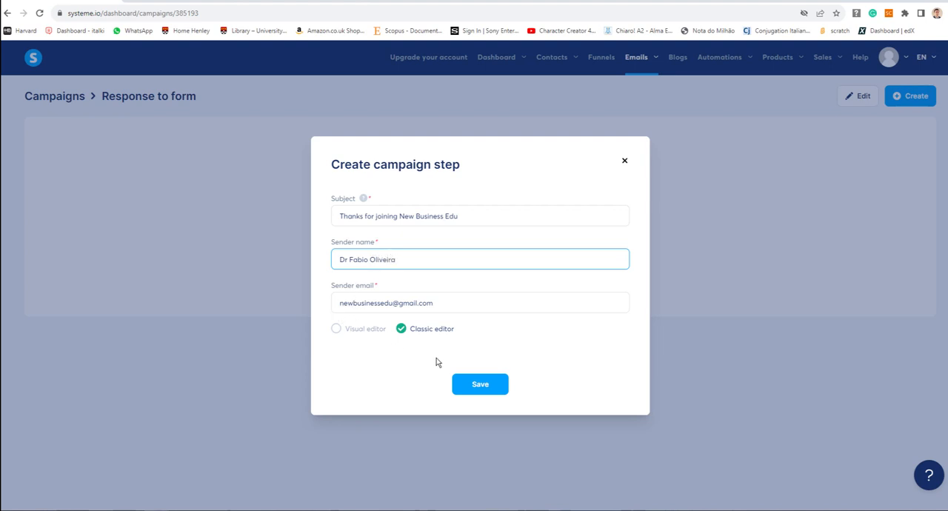
{"action": "left_click", "coordinate": [336, 330]}
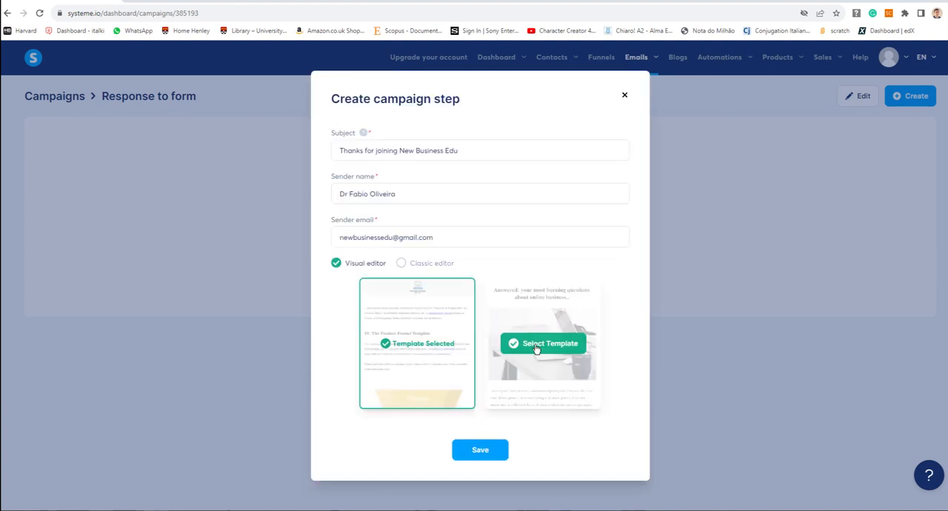
{"action": "left_click", "coordinate": [400, 265]}
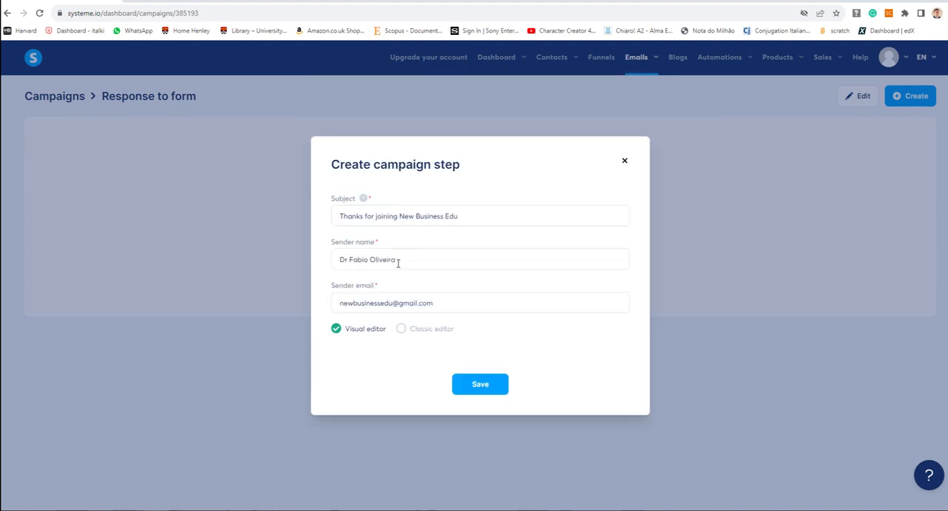
{"action": "left_click", "coordinate": [478, 389]}
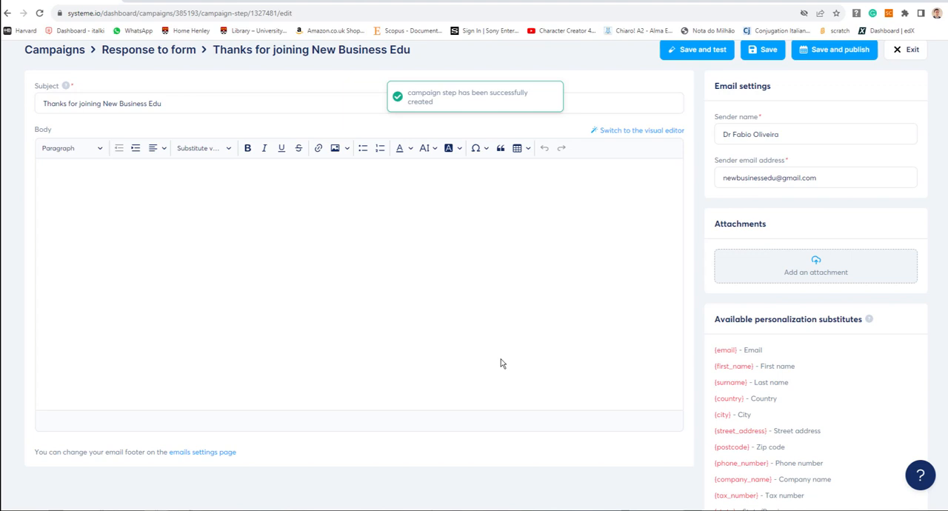
- Start the email body with the greeting "Hello {first_name}," using the first name substitution value
{"action": "left_click", "coordinate": [397, 199]}
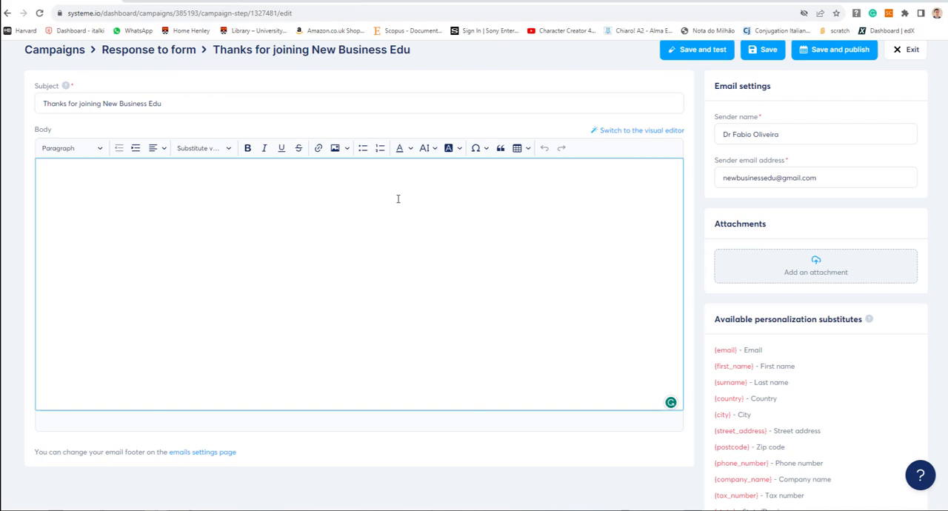
{"action": "scroll", "coordinate": [399, 202], "scroll_direction": "down", "scroll_amount": 2}
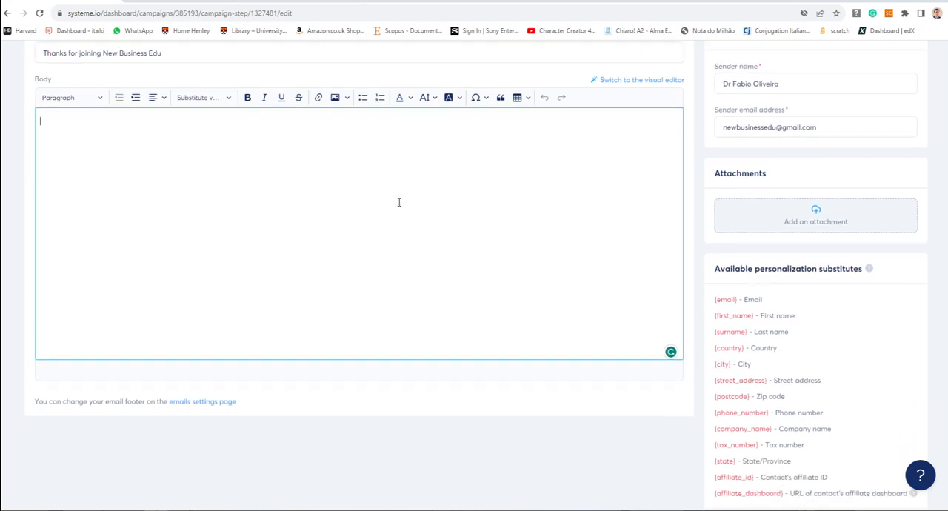
{"action": "scroll", "coordinate": [398, 202], "scroll_direction": "up", "scroll_amount": 3}
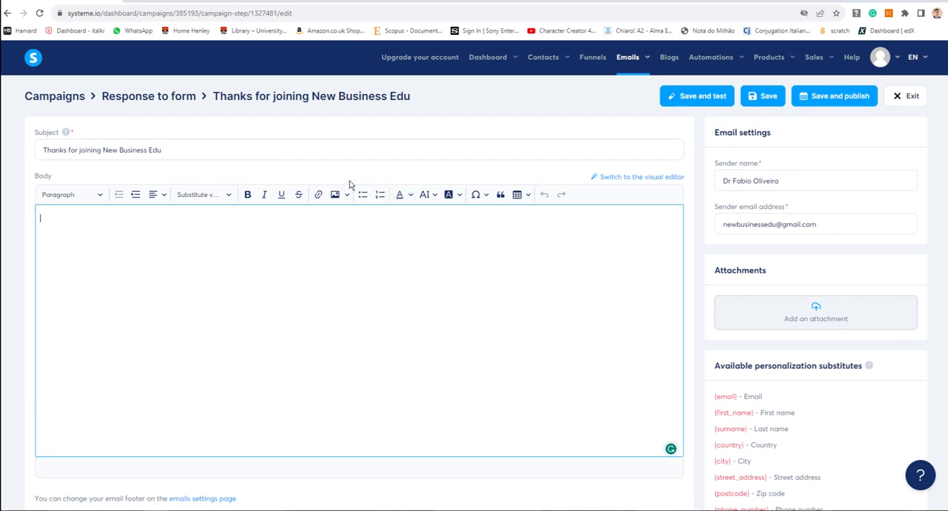
{"action": "type", "text": "Hello"}
{"action": "left_click", "coordinate": [228, 195]}
{"action": "left_click", "coordinate": [216, 233]}
{"action": "type", "text": ","}
{"action": "key", "text": "Return"}
- Write the line "thank you for joining the New Business Edu community." below the greeting
{"action": "type", "text": "thanks"}
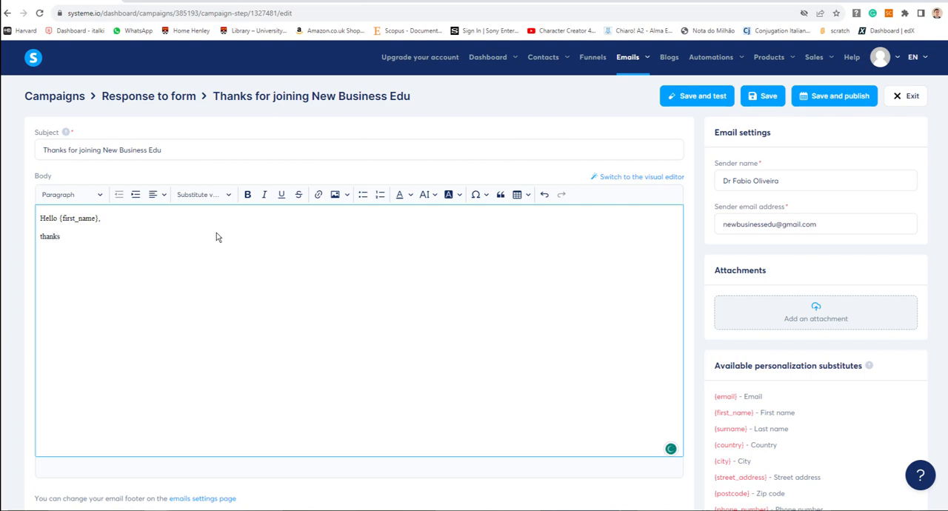
{"action": "type", "text": "uoiu"}
{"action": "key", "text": "BackSpace"}
{"action": "key", "text": "BackSpace"}
{"action": "key", "text": "BackSpace"}
{"action": "key", "text": "BackSpace"}
{"action": "type", "text": "uoi"}
{"action": "key", "text": "BackSpace"}
{"action": "key", "text": "BackSpace"}
{"action": "key", "text": "BackSpace"}
{"action": "type", "text": "you for joining T"}
{"action": "key", "text": "BackSpace"}
{"action": "type", "text": "the New Busine"}
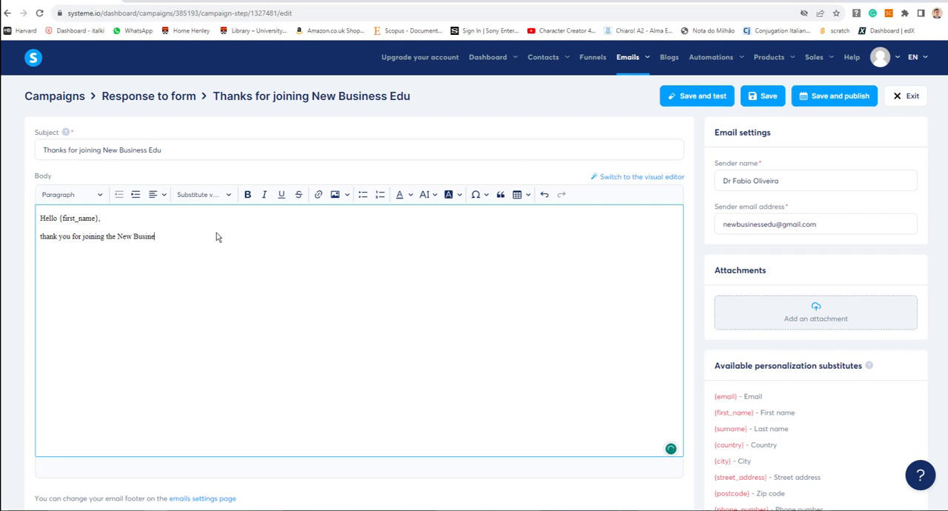
{"action": "type", "text": "ss Edu community. You w"}
{"action": "key", "text": "BackSpace"}
{"action": "key", "text": "BackSpace"}
{"action": "key", "text": "BackSpace"}
{"action": "type", "text": "You"}
{"action": "type", "text": " and"}
{"action": "key", "text": "BackSpace"}
{"action": "key", "text": "BackSpace"}
{"action": "type", "text": "nd"}
{"action": "key", "text": "BackSpace"}
{"action": "key", "text": "BackSpace"}
{"action": "type", "text": "will"}
{"action": "key", "text": "BackSpace"}
{"action": "type", "text": "your"}
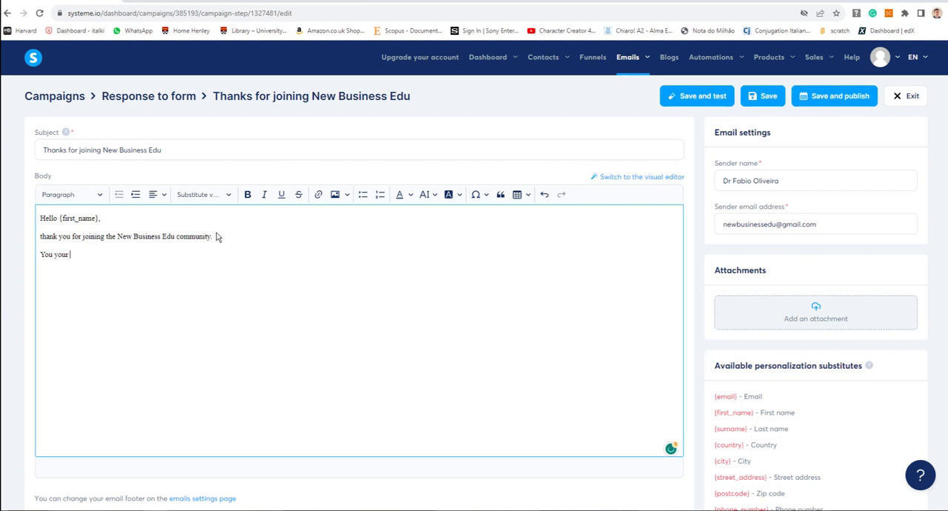
{"action": "key", "text": "BackSpace"}
{"action": "key", "text": "BackSpace"}
{"action": "key", "text": "BackSpace"}
{"action": "type", "text": "tarting"}
{"action": "type", "text": " a"}
{"action": "type", "text": " l"}
{"action": "type", "text": "be"}
{"action": "key", "text": "BackSpace"}
{"action": "key", "text": "BackSpace"}
{"action": "type", "text": "journey into a life long el"}
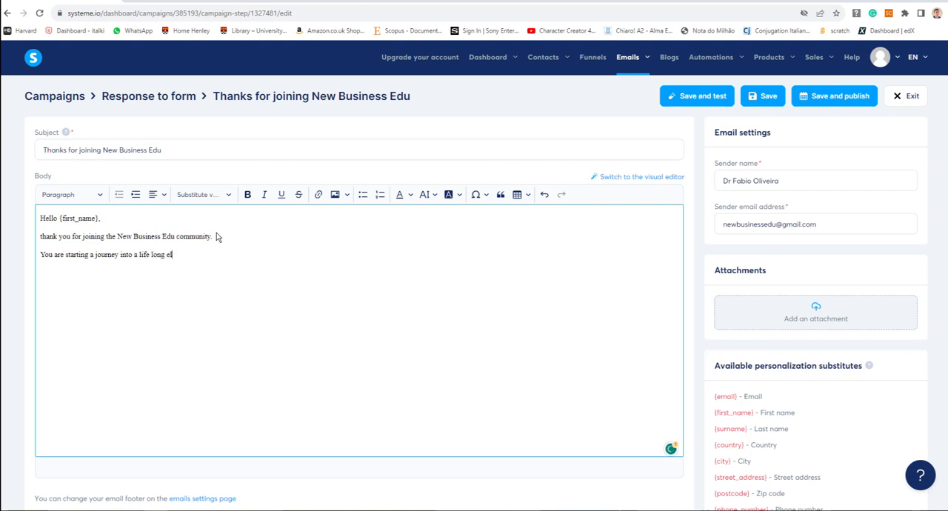
{"action": "type", "text": "your"}
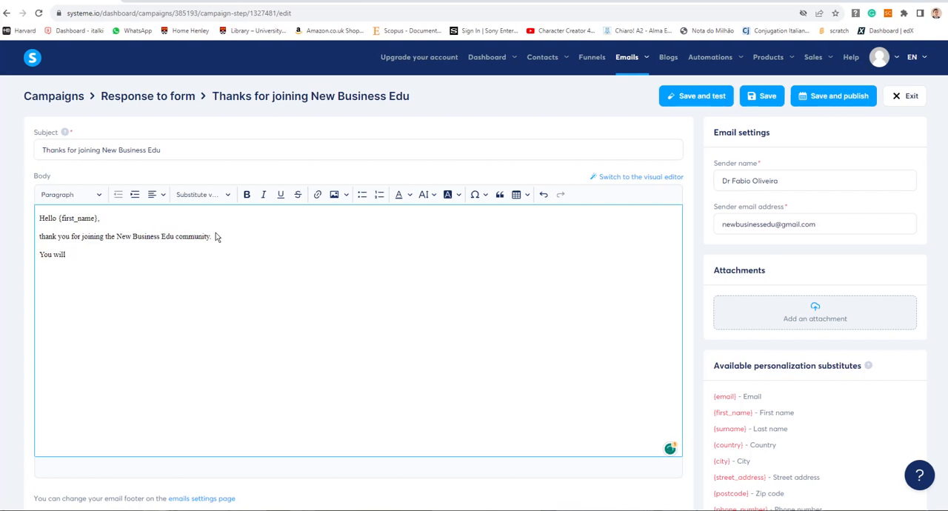
- Write the paragraph "You are starting a journey to learn digital, critical, analytical and creative skills that will make a real impact in your professional and personal life."
{"action": "key", "text": "BackSpace"}
{"action": "key", "text": "BackSpace"}
{"action": "key", "text": "BackSpace"}
{"action": "key", "text": "BackSpace"}
{"action": "key", "text": "BackSpace"}
{"action": "type", "text": "are starting a journey into a life long"}
{"action": "key", "text": "BackSpace"}
{"action": "key", "text": "BackSpace"}
{"action": "key", "text": "BackSpace"}
{"action": "key", "text": "BackSpace"}
{"action": "key", "text": "BackSpace"}
{"action": "key", "text": "BackSpace"}
{"action": "key", "text": "BackSpace"}
{"action": "key", "text": "BackSpace"}
{"action": "key", "text": "BackSpace"}
{"action": "key", "text": "BackSpace"}
{"action": "key", "text": "BackSpace"}
{"action": "key", "text": "BackSpace"}
{"action": "key", "text": "BackSpace"}
{"action": "key", "text": "BackSpace"}
{"action": "key", "text": "BackSpace"}
{"action": "key", "text": "BackSpace"}
{"action": "type", "text": "to upskill your"}
{"action": "key", "text": "BackSpace"}
{"action": "key", "text": "BackSpace"}
{"action": "key", "text": "BackSpace"}
{"action": "key", "text": "BackSpace"}
{"action": "key", "text": "BackSpace"}
{"action": "key", "text": "BackSpace"}
{"action": "key", "text": "BackSpace"}
{"action": "key", "text": "BackSpace"}
{"action": "key", "text": "BackSpace"}
{"action": "key", "text": "BackSpace"}
{"action": "key", "text": "BackSpace"}
{"action": "key", "text": "BackSpace"}
{"action": "key", "text": "BackSpace"}
{"action": "type", "text": "learn digital, critical, analytical and creative skil"}
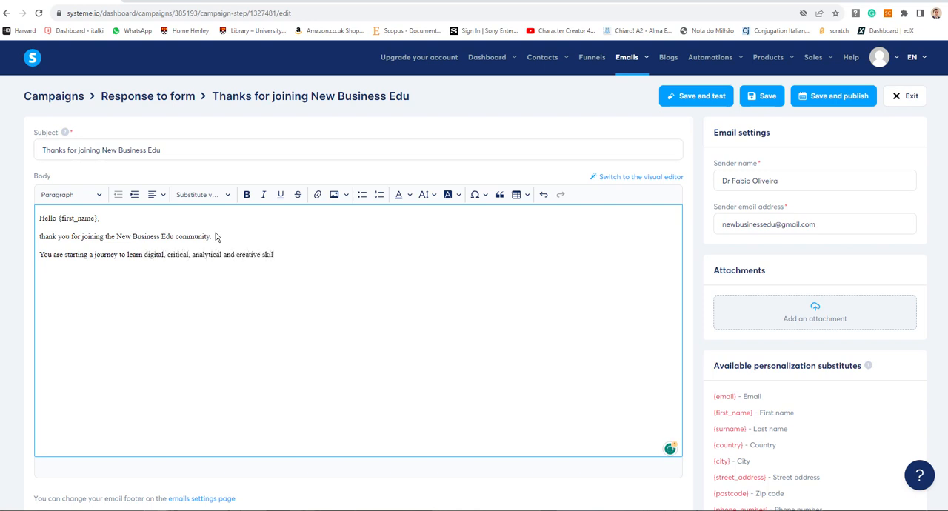
{"action": "type", "text": "ls that will make a real impact in your professional and personal life."}
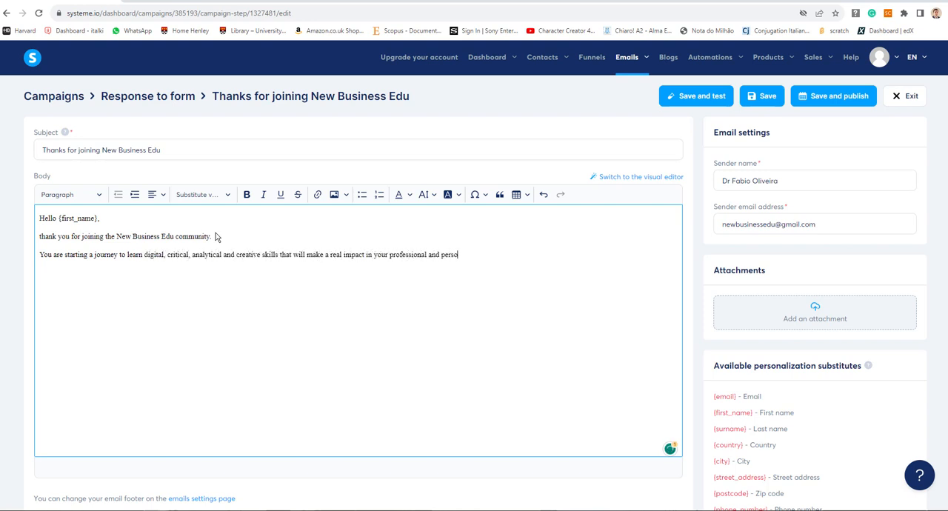
- Close the email with "Enjoy the journey!", the sender's name and the title "Founder and CEO" on separate lines
{"action": "key", "text": "Return"}
{"action": "type", "text": "Enjoy the journey!"}
{"action": "key", "text": "Return"}
{"action": "type", "text": "Dr Fabio Oliveira"}
{"action": "key", "text": "Return"}
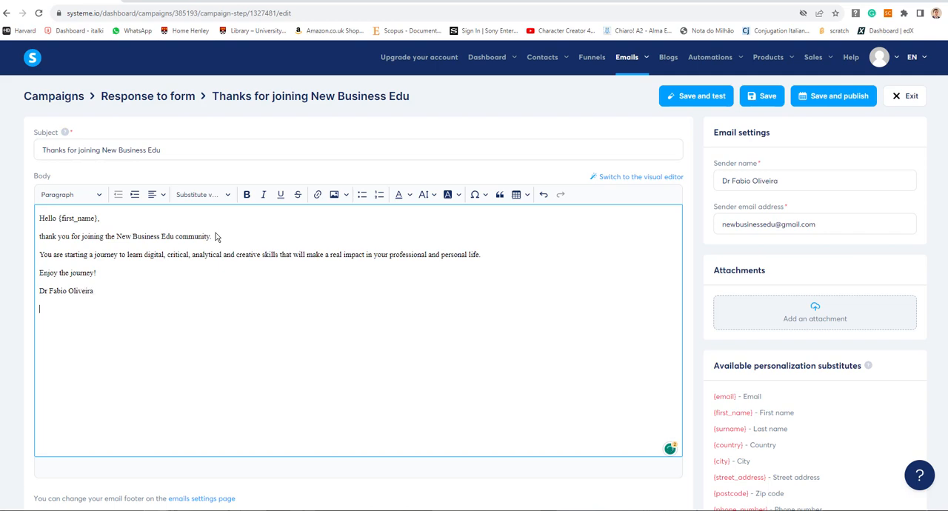
{"action": "type", "text": "Founder and CEO"}
{"action": "key", "text": "Return"}
{"action": "type", "text": "New Business Ed"}
{"action": "key", "text": "BackSpace"}
{"action": "key", "text": "BackSpace"}
{"action": "key", "text": "BackSpace"}
{"action": "key", "text": "BackSpace"}
{"action": "key", "text": "BackSpace"}
{"action": "key", "text": "BackSpace"}
{"action": "key", "text": "BackSpace"}
{"action": "key", "text": "BackSpace"}
{"action": "key", "text": "BackSpace"}
{"action": "key", "text": "BackSpace"}
{"action": "key", "text": "BackSpace"}
{"action": "key", "text": "BackSpace"}
{"action": "key", "text": "BackSpace"}
{"action": "key", "text": "BackSpace"}
{"action": "key", "text": "BackSpace"}
- Insert the New Business Edu logo image below the "Founder and CEO" line
{"action": "left_click", "coordinate": [333, 199]}
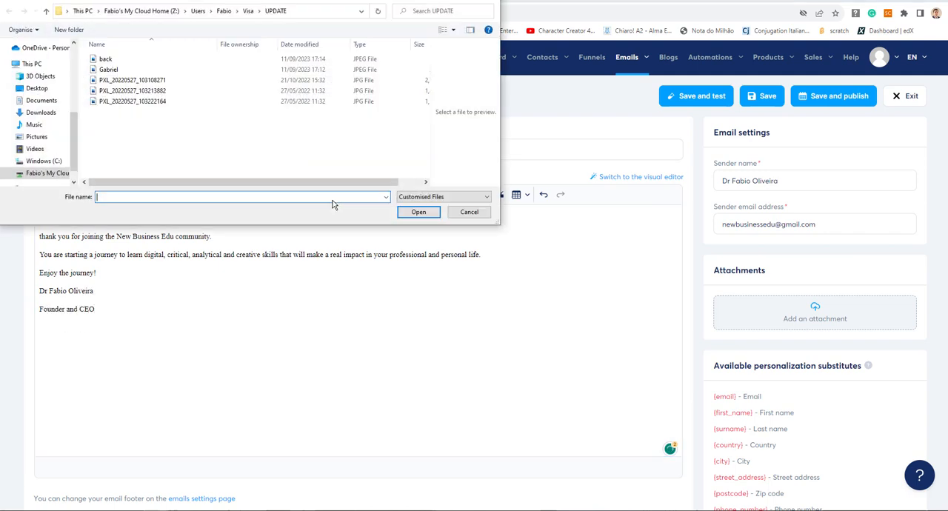
{"action": "left_click", "coordinate": [48, 173]}
{"action": "left_click", "coordinate": [469, 212]}
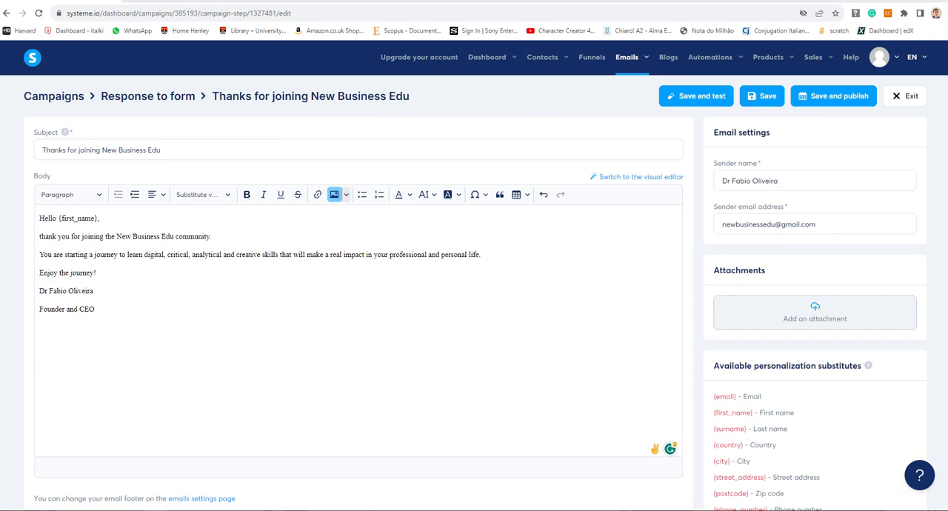
{"action": "left_click_drag", "start_coordinate": [54, 321], "coordinate": [296, 508]}
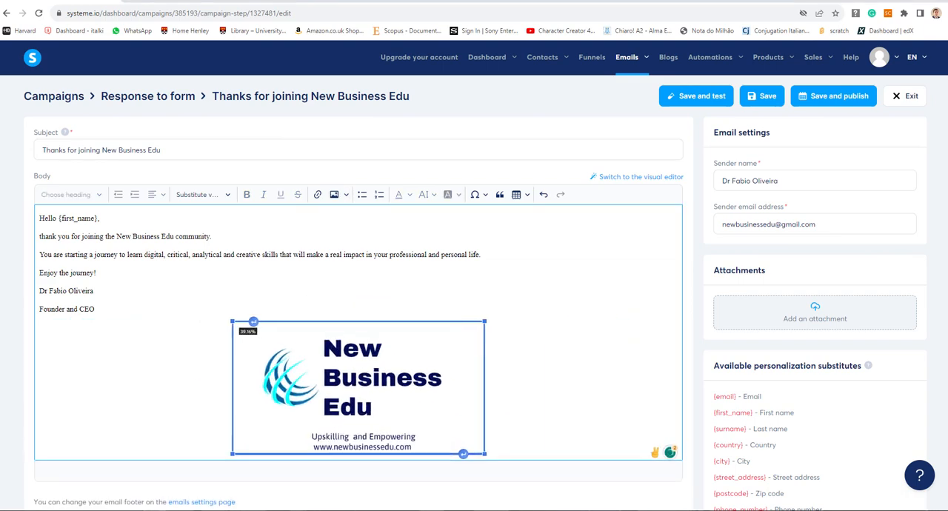
- Shrink the logo to a small signature size, left-align it under the sign-off, and save the email
{"action": "left_click_drag", "start_coordinate": [484, 453], "coordinate": [408, 389]}
{"action": "left_click", "coordinate": [332, 306]}
{"action": "left_click", "coordinate": [407, 374]}
{"action": "left_click", "coordinate": [104, 355]}
{"action": "left_click_drag", "start_coordinate": [166, 388], "coordinate": [128, 369]}
{"action": "left_click", "coordinate": [352, 373]}
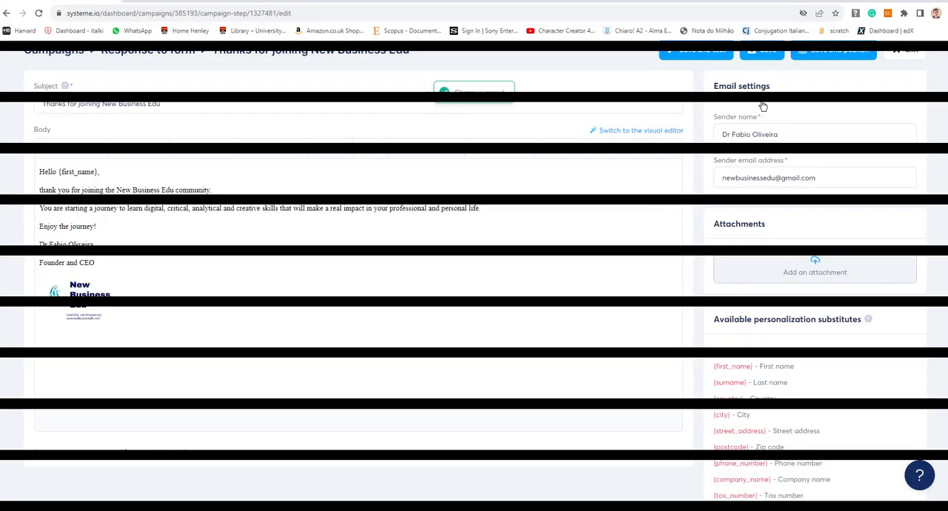
- Start publishing the welcome email and check which emails it can be set to follow
{"action": "scroll", "coordinate": [772, 140], "scroll_direction": "up", "scroll_amount": 1}
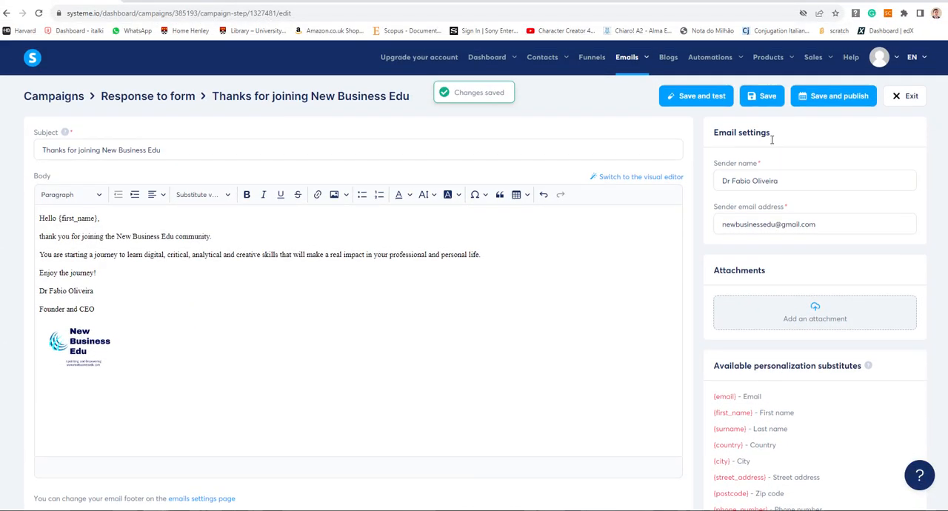
{"action": "left_click", "coordinate": [808, 102]}
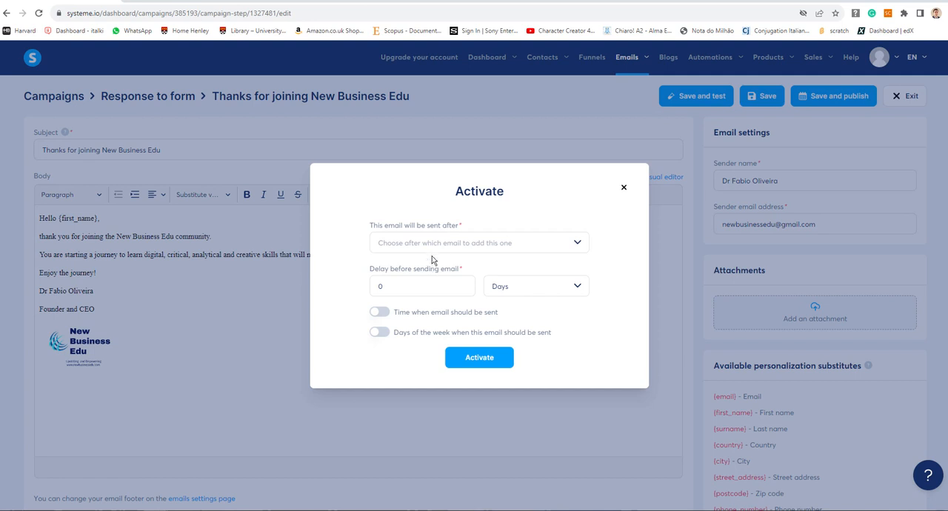
{"action": "left_click", "coordinate": [477, 247]}
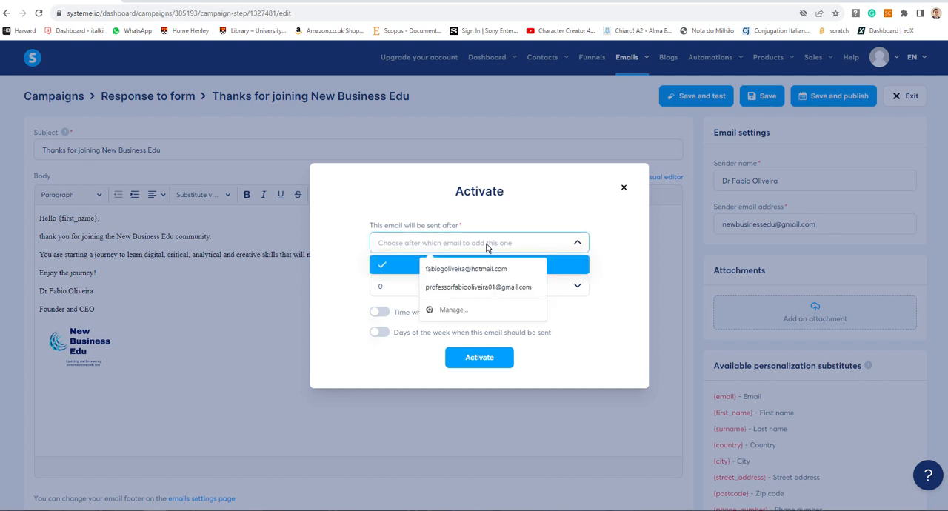
{"action": "left_click", "coordinate": [486, 245]}
{"action": "left_click", "coordinate": [486, 245]}
{"action": "left_click", "coordinate": [324, 250]}
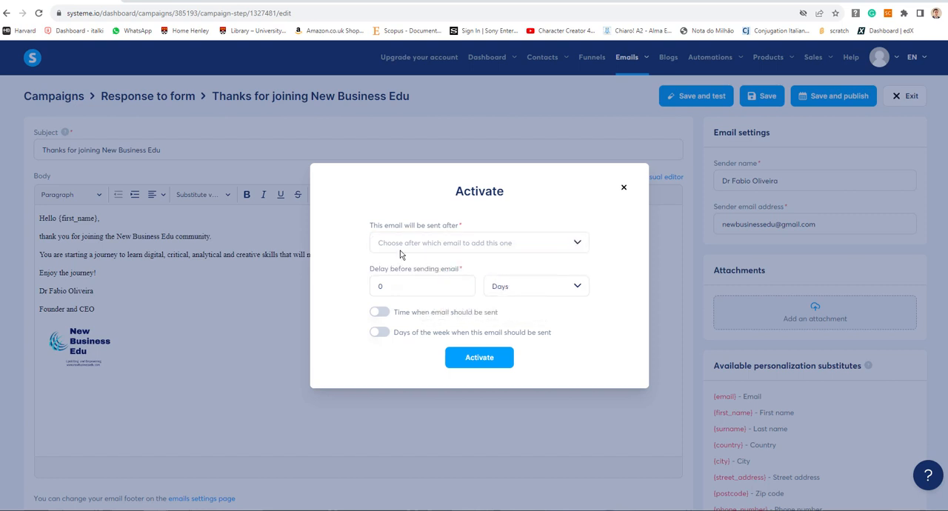
{"action": "left_click", "coordinate": [400, 251]}
{"action": "left_click", "coordinate": [327, 254]}
- Limit the email's sending days to Monday through Friday and activate it
{"action": "left_click", "coordinate": [381, 333]}
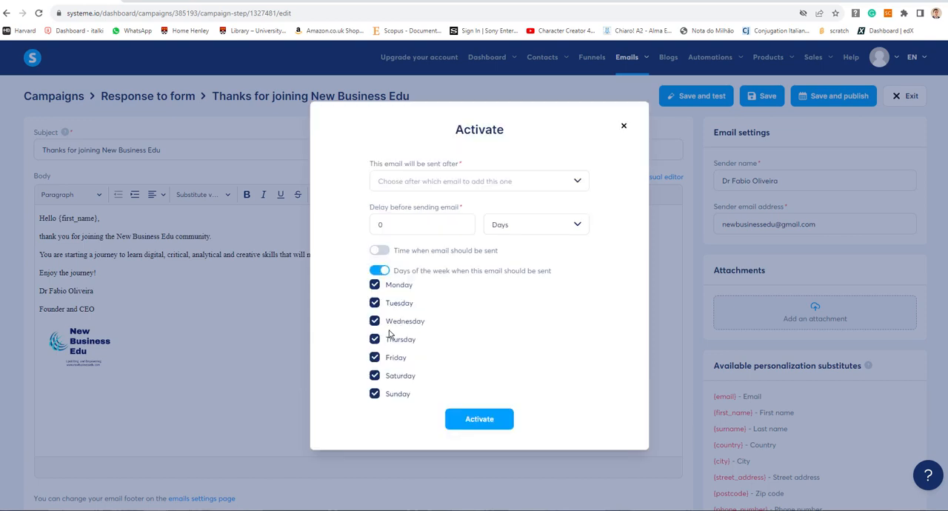
{"action": "left_click", "coordinate": [375, 394]}
{"action": "left_click", "coordinate": [374, 377]}
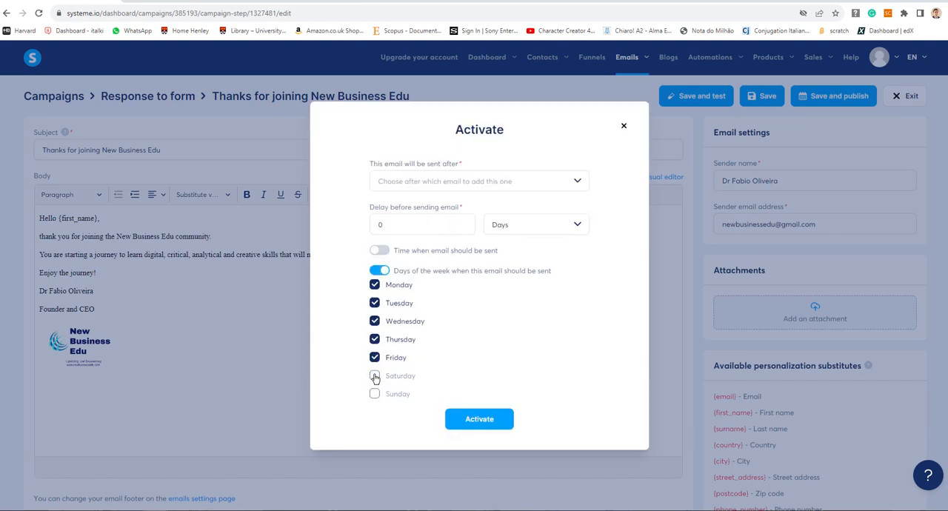
{"action": "left_click", "coordinate": [480, 420]}
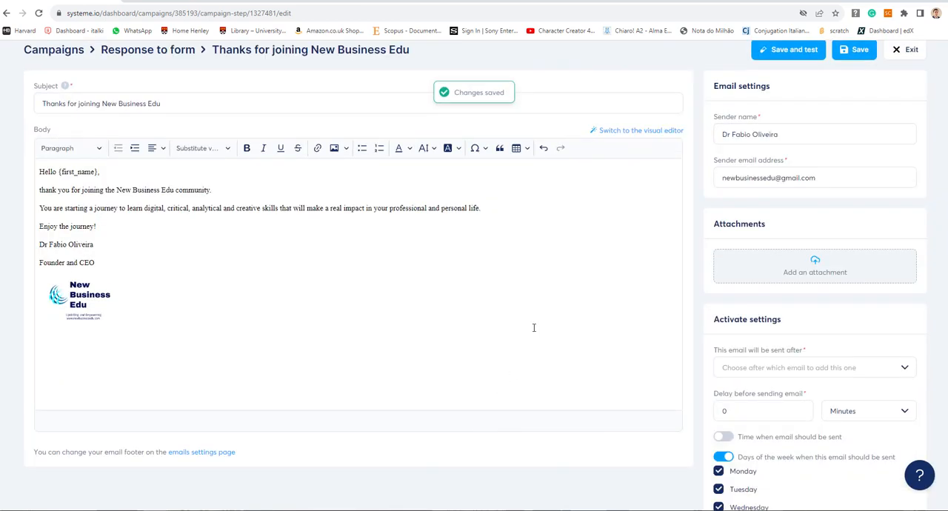
- Review the published email's activation settings and save the email again
{"action": "scroll", "coordinate": [582, 300], "scroll_direction": "down", "scroll_amount": 2}
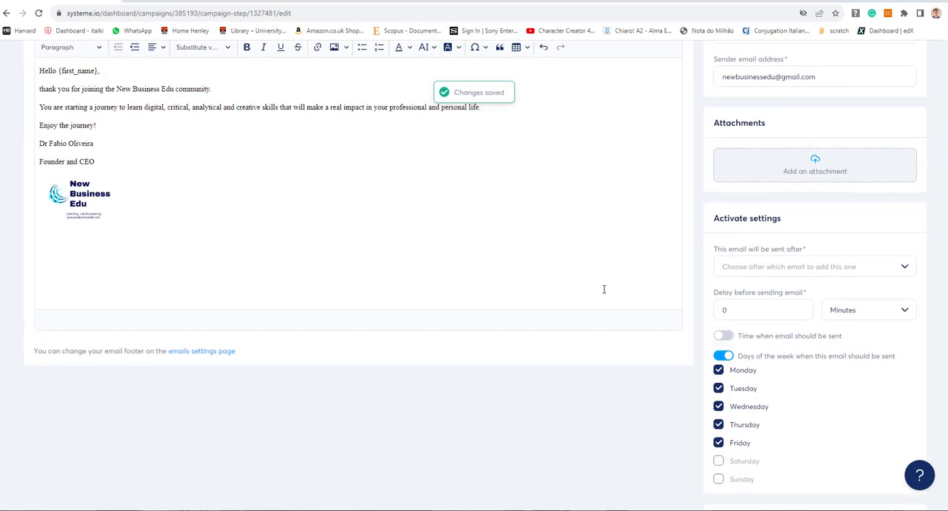
{"action": "scroll", "coordinate": [604, 290], "scroll_direction": "down", "scroll_amount": 2}
{"action": "scroll", "coordinate": [603, 291], "scroll_direction": "down", "scroll_amount": 1}
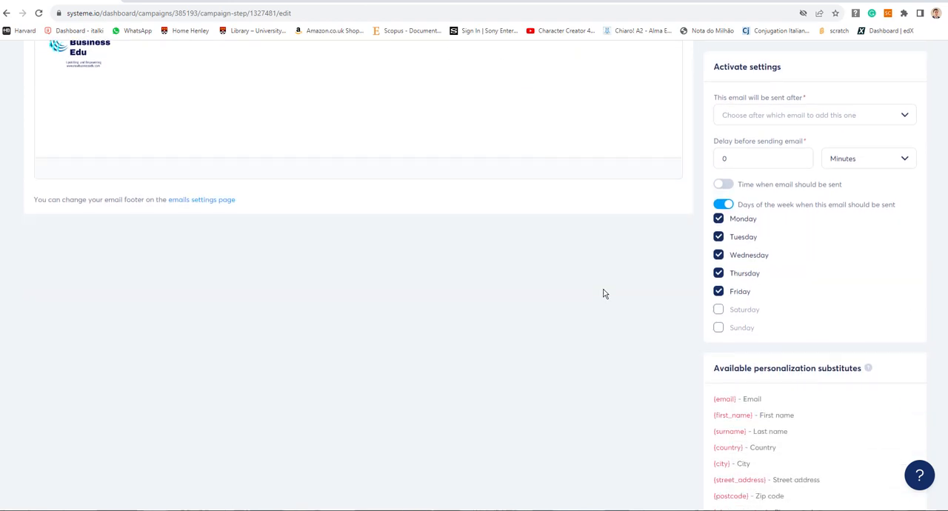
{"action": "scroll", "coordinate": [604, 293], "scroll_direction": "up", "scroll_amount": 6}
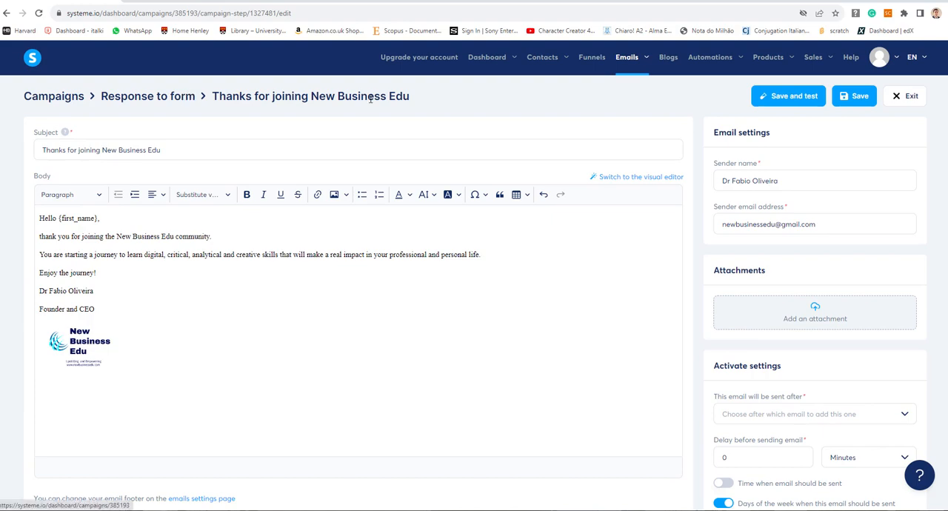
{"action": "left_click", "coordinate": [849, 98]}
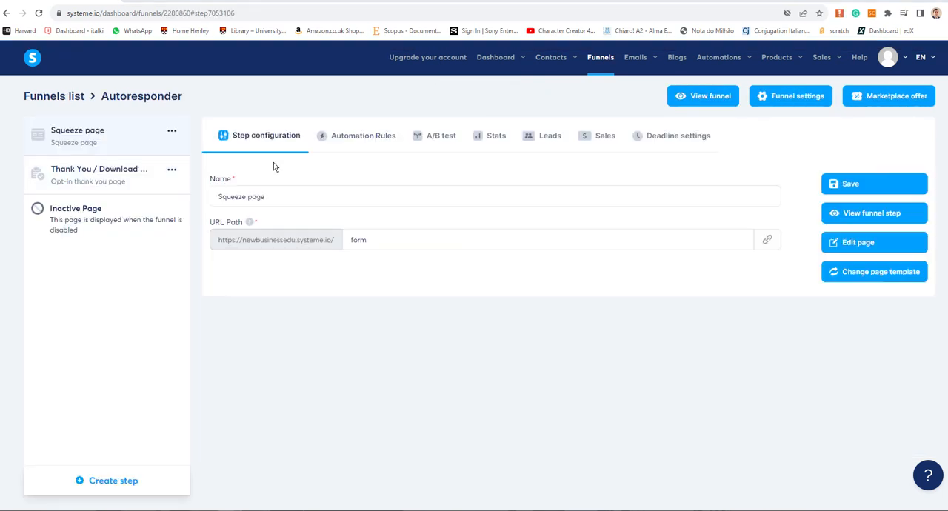
- Add a Subscribe to campaign action for "Response to form" to the squeeze page's form-subscribed automation rule and save the rule
{"action": "left_click", "coordinate": [348, 141]}
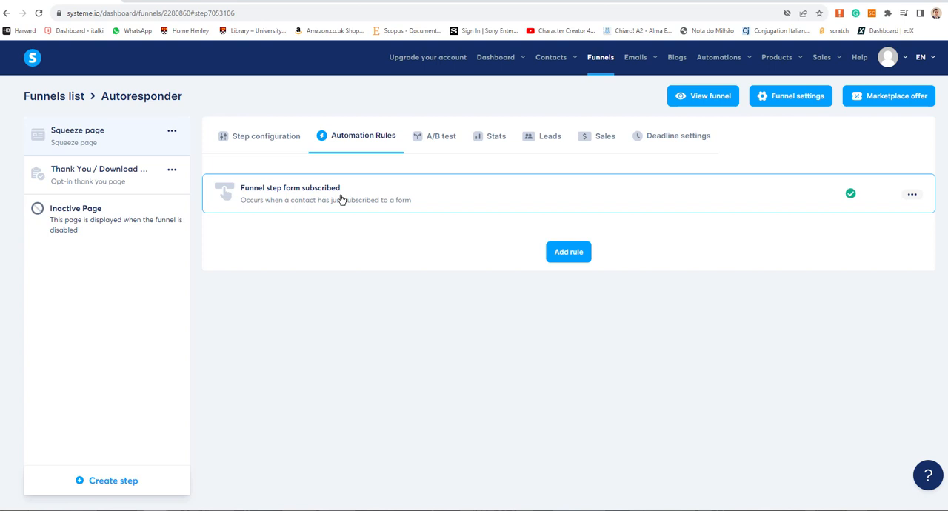
{"action": "left_click", "coordinate": [342, 200]}
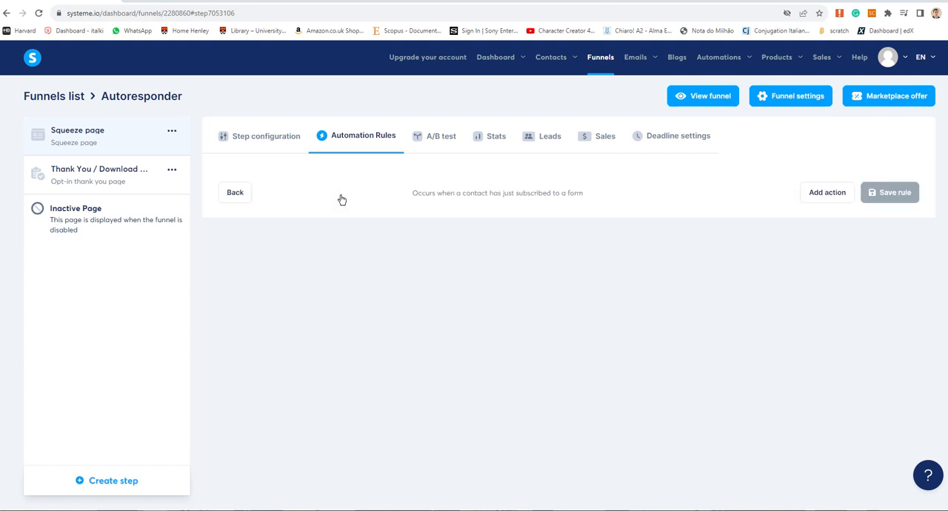
{"action": "left_click", "coordinate": [836, 197]}
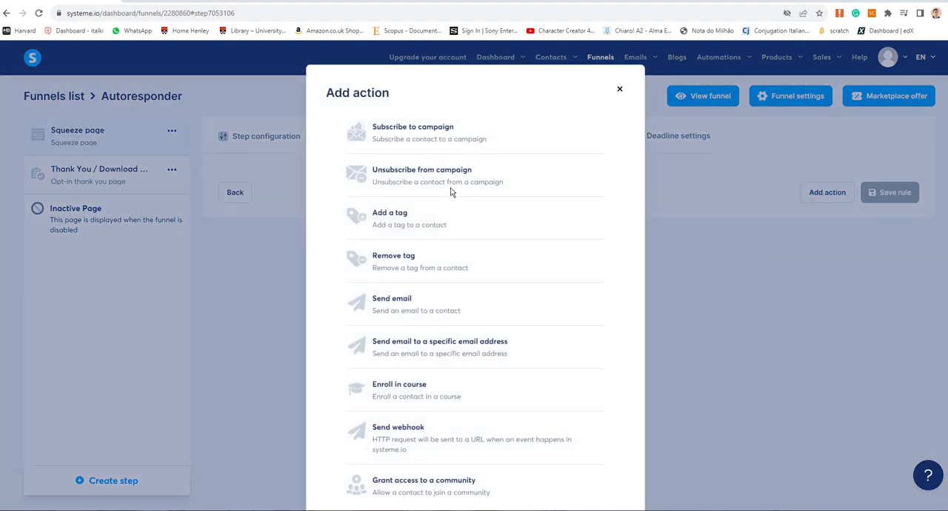
{"action": "left_click", "coordinate": [431, 141]}
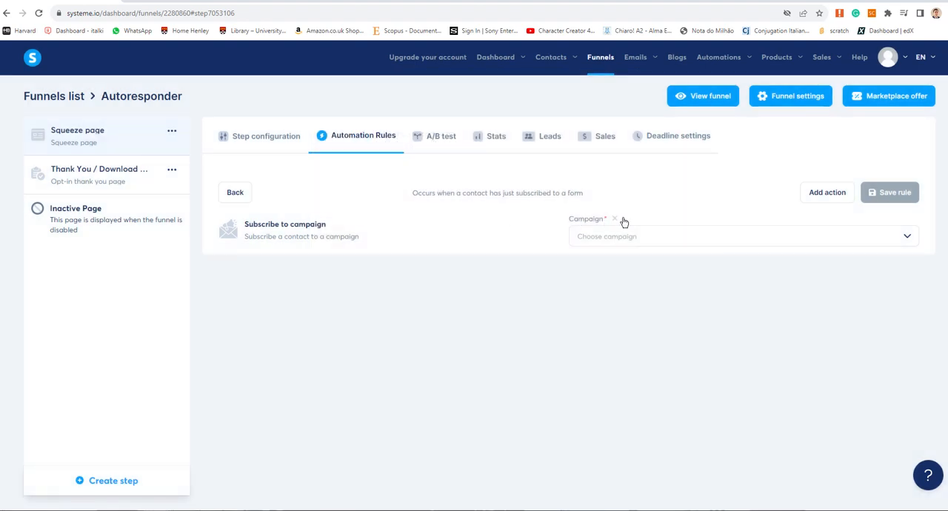
{"action": "left_click", "coordinate": [654, 235]}
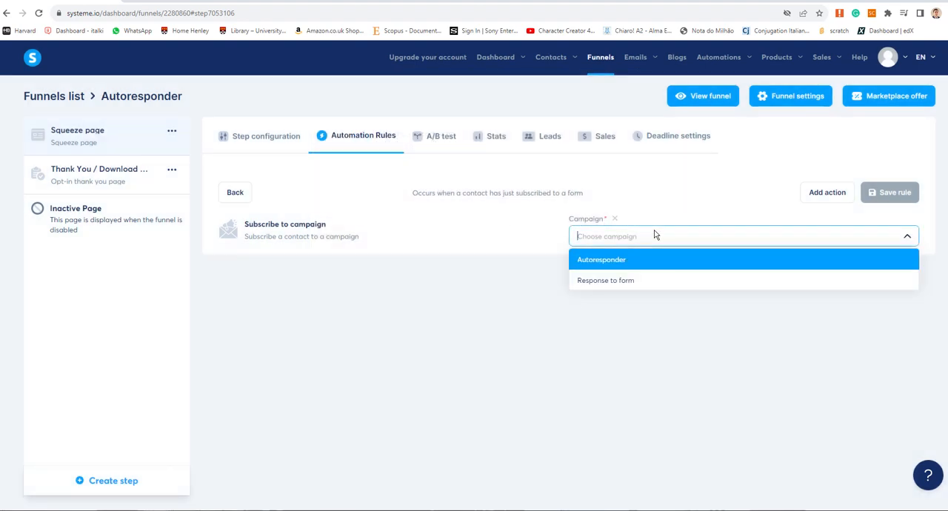
{"action": "left_click", "coordinate": [623, 277]}
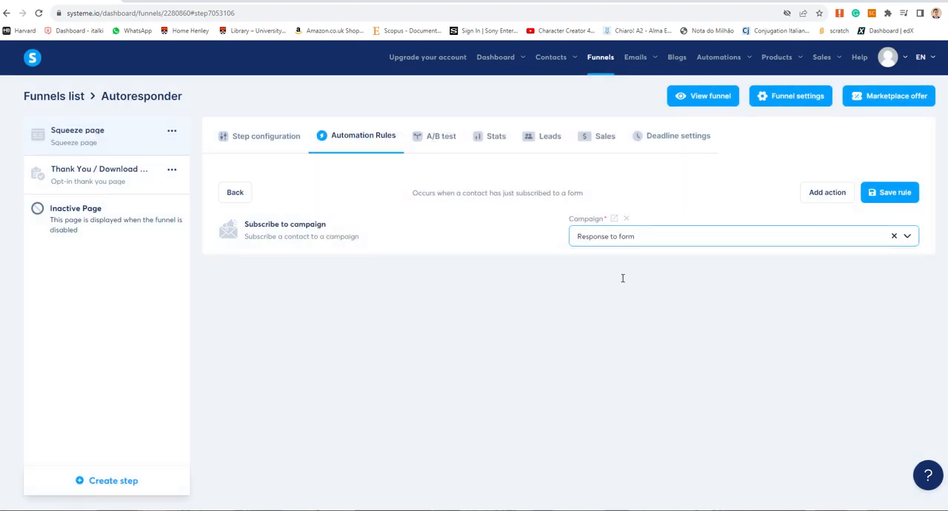
{"action": "left_click", "coordinate": [911, 195]}
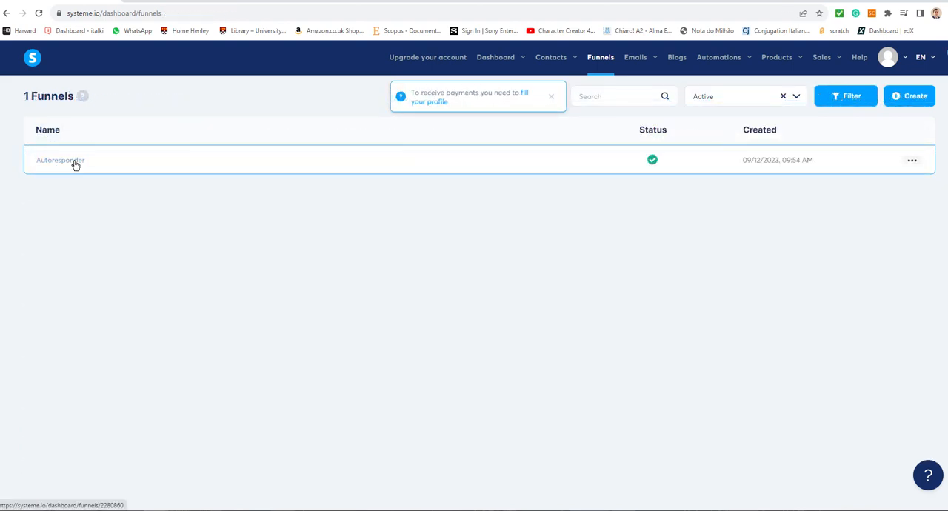
- Open the Autoresponder funnel's squeeze page for editing and replace the header logo with the uploaded New Business Edu image
{"action": "left_click", "coordinate": [74, 164]}
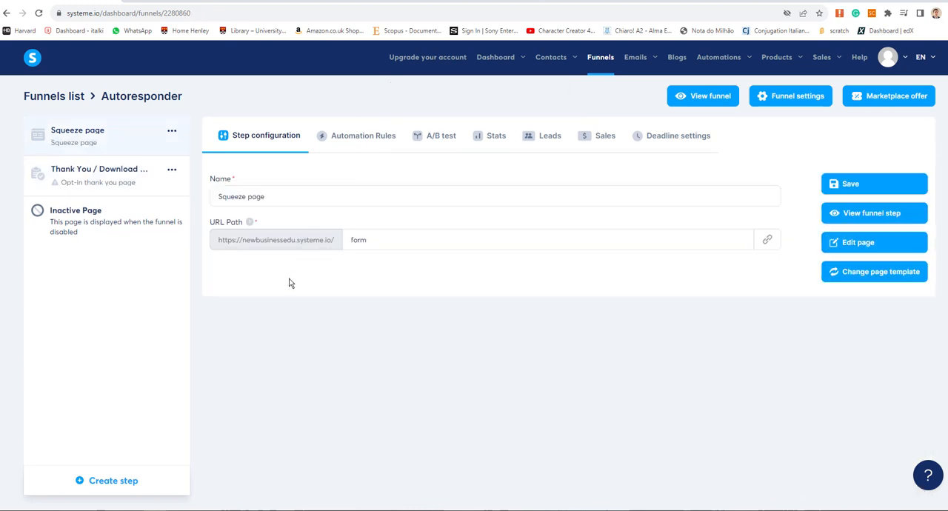
{"action": "left_click", "coordinate": [859, 245]}
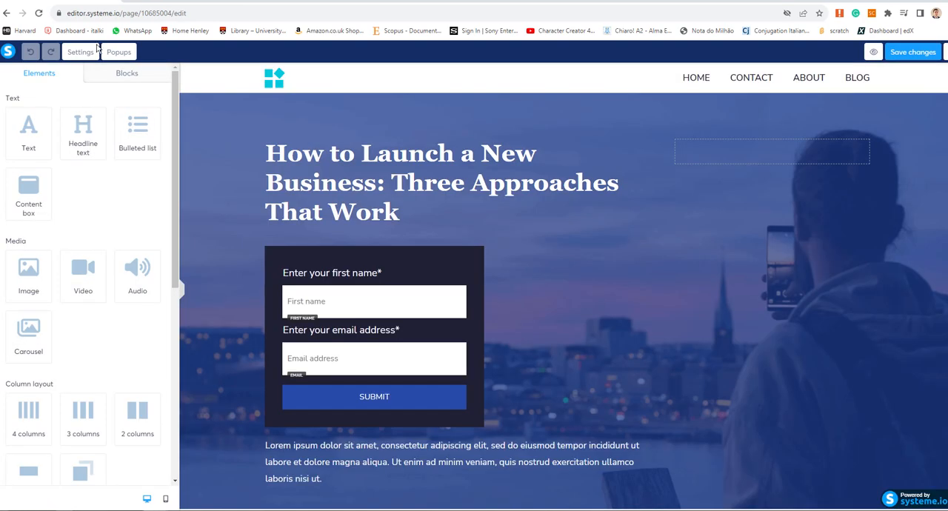
{"action": "left_click", "coordinate": [277, 80]}
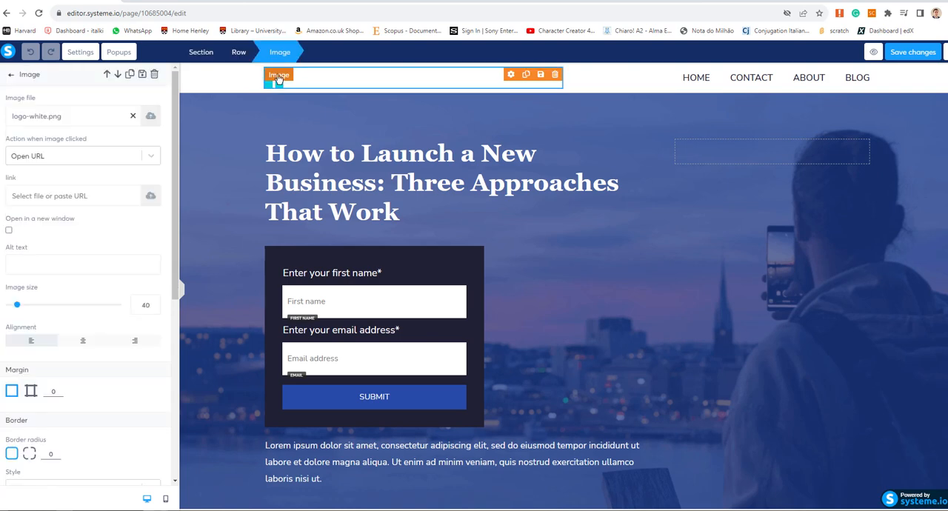
{"action": "left_click", "coordinate": [151, 119]}
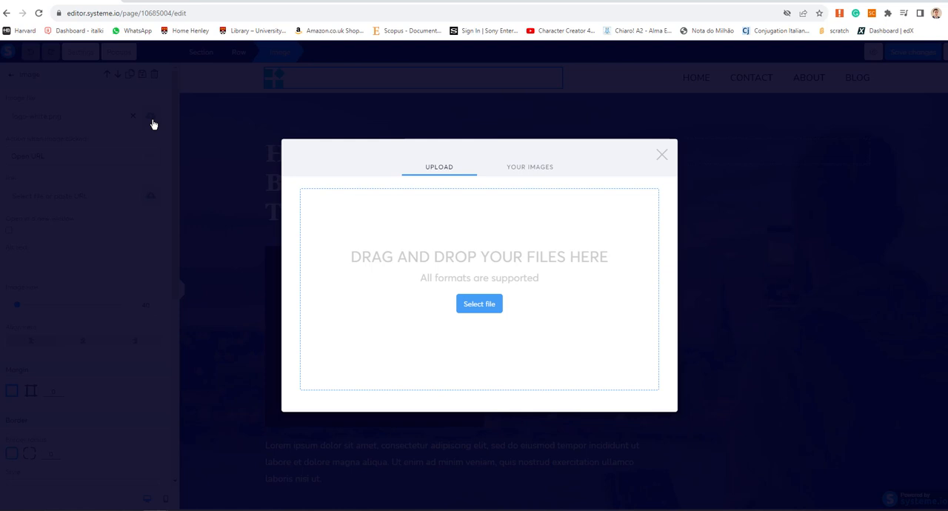
{"action": "left_click", "coordinate": [534, 172]}
{"action": "left_click", "coordinate": [426, 148]}
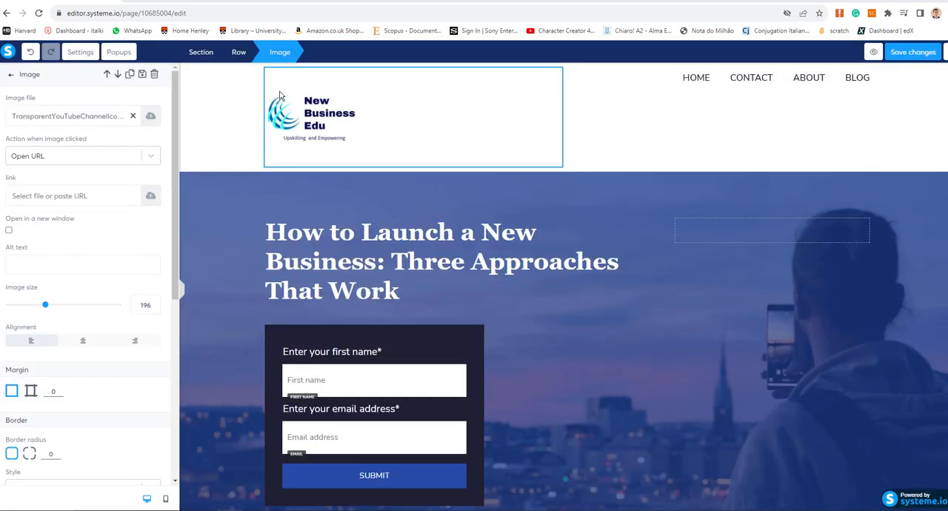
- Review the uploaded images available for the header logo
{"action": "left_click", "coordinate": [275, 85]}
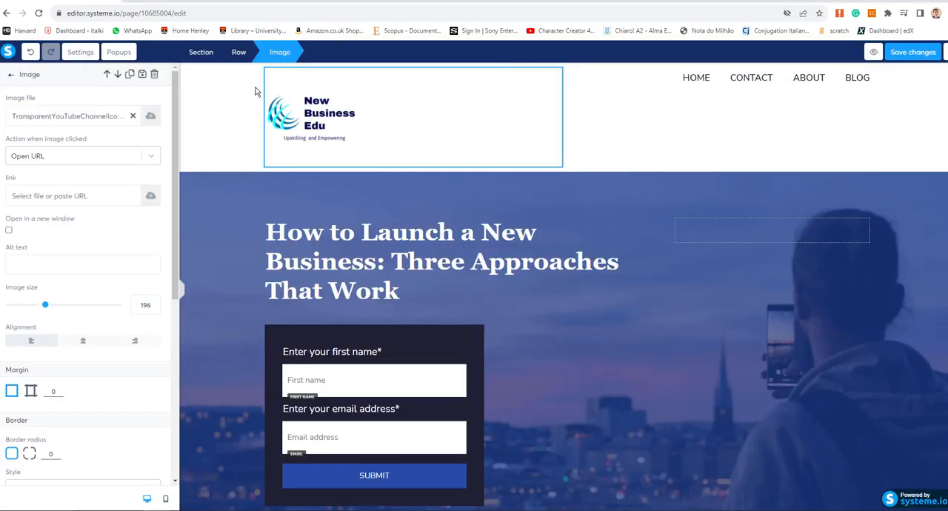
{"action": "left_click", "coordinate": [151, 119]}
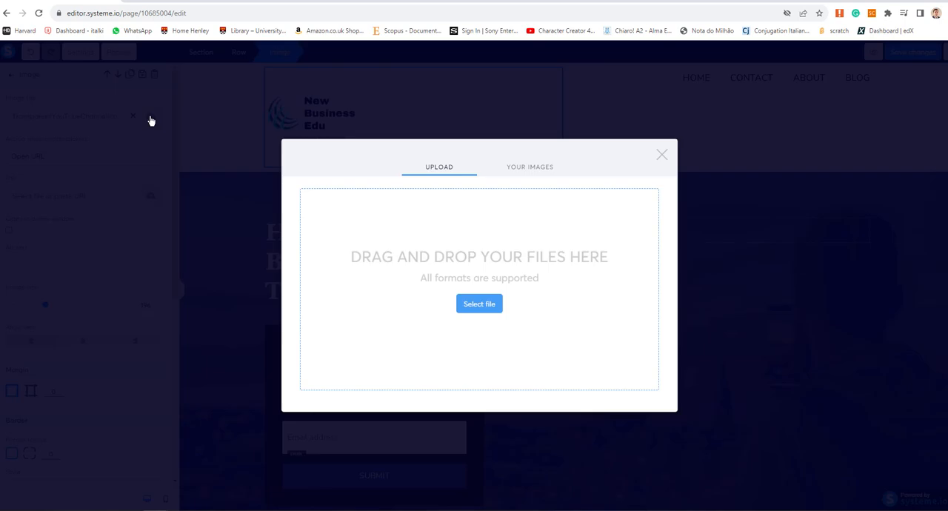
{"action": "left_click", "coordinate": [517, 175]}
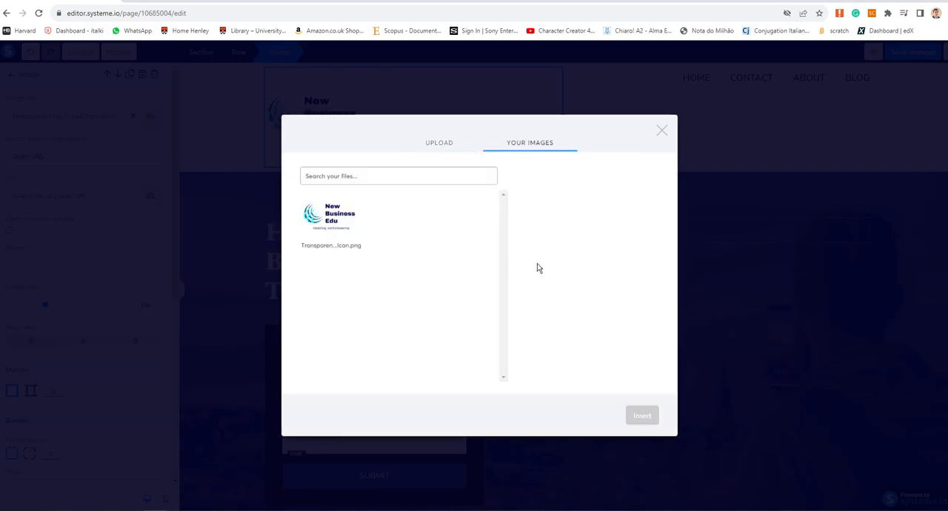
{"action": "left_click", "coordinate": [661, 132]}
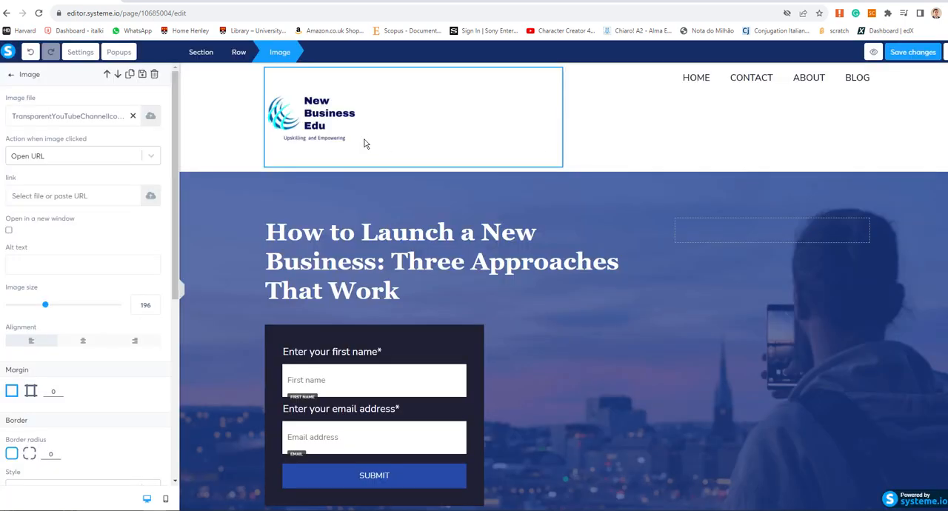
{"action": "left_click", "coordinate": [678, 163]}
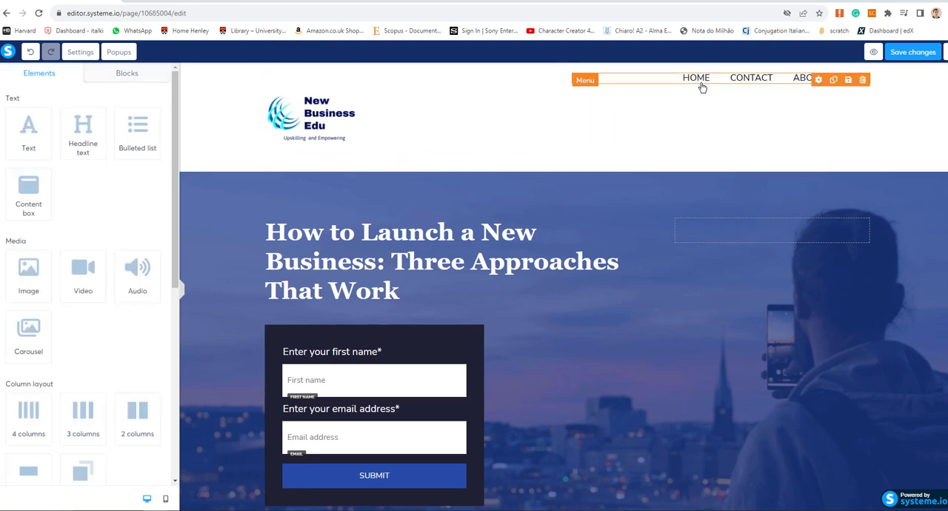
- Swap the HOME and CONTACT items in the header menu, and swap them back to the original order
{"action": "left_click", "coordinate": [818, 79]}
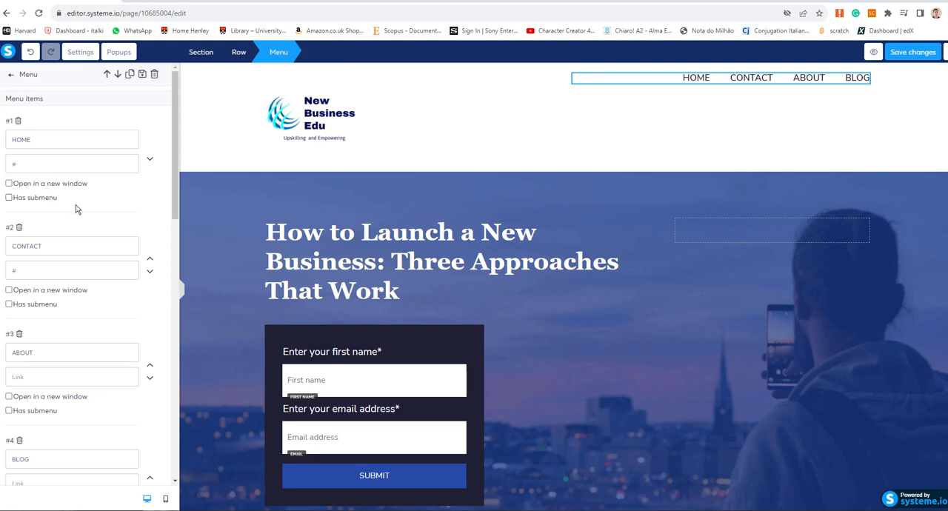
{"action": "scroll", "coordinate": [96, 213], "scroll_direction": "down", "scroll_amount": 1}
{"action": "scroll", "coordinate": [96, 216], "scroll_direction": "up", "scroll_amount": 1}
{"action": "left_click", "coordinate": [150, 162]}
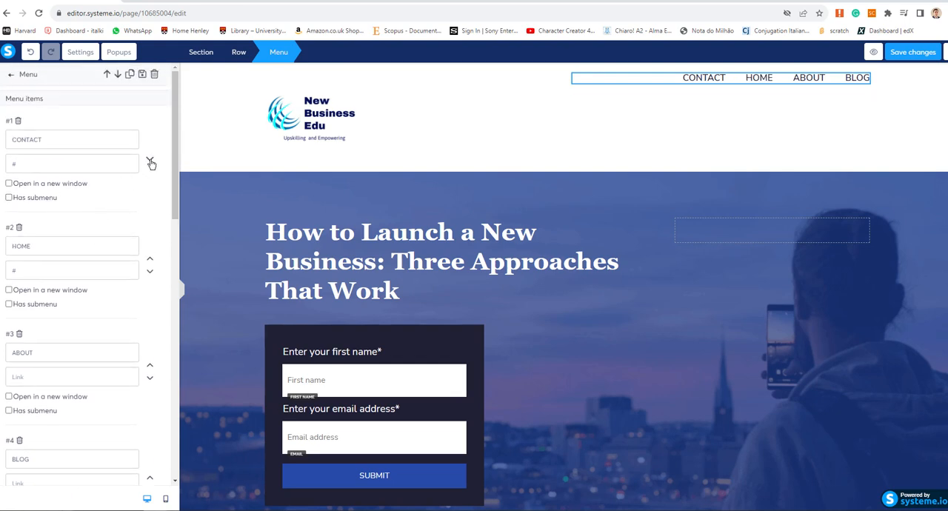
{"action": "left_click", "coordinate": [150, 161]}
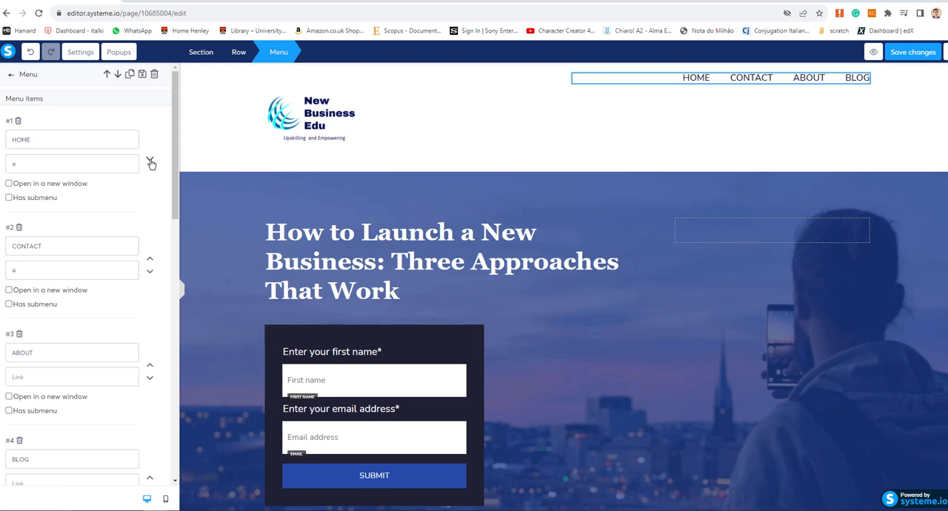
- Examine the header menu's item, spacing, typography, color, margin and visibility settings
{"action": "scroll", "coordinate": [127, 220], "scroll_direction": "down", "scroll_amount": 2}
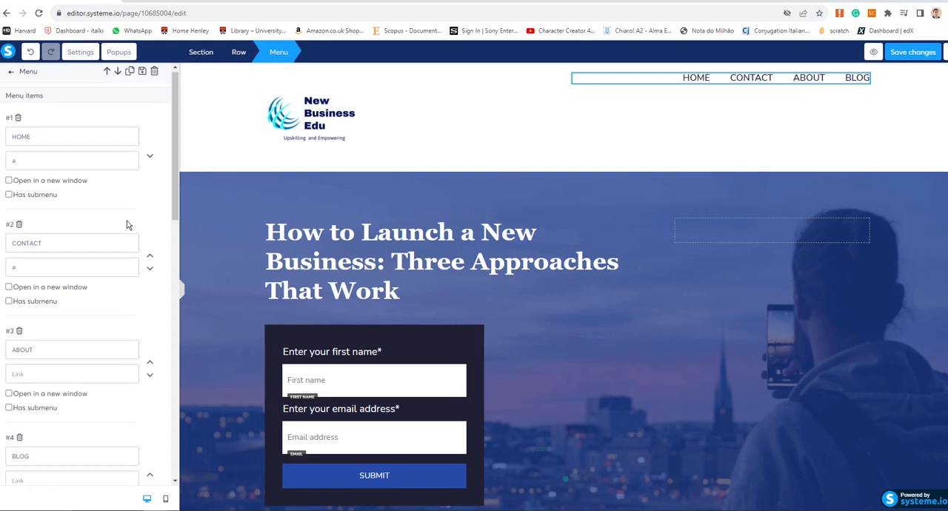
{"action": "scroll", "coordinate": [127, 220], "scroll_direction": "down", "scroll_amount": 5}
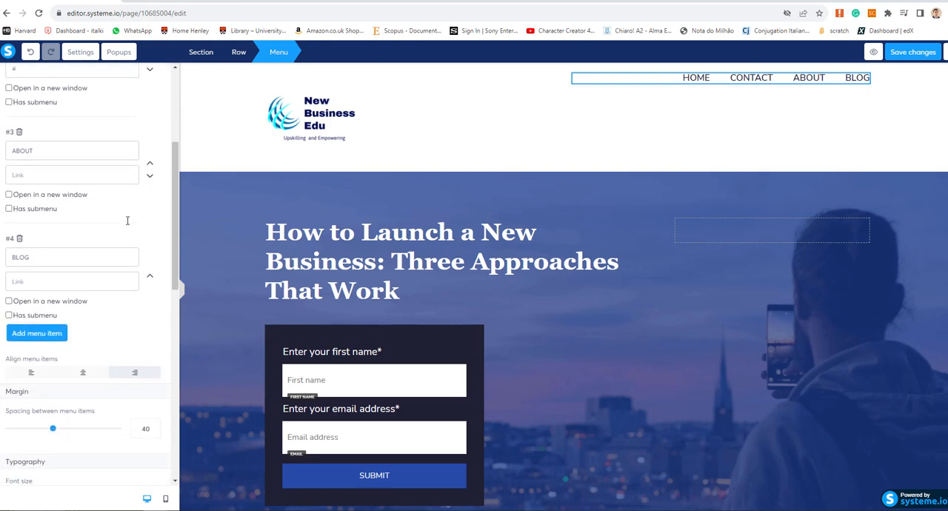
{"action": "scroll", "coordinate": [127, 225], "scroll_direction": "down", "scroll_amount": 7}
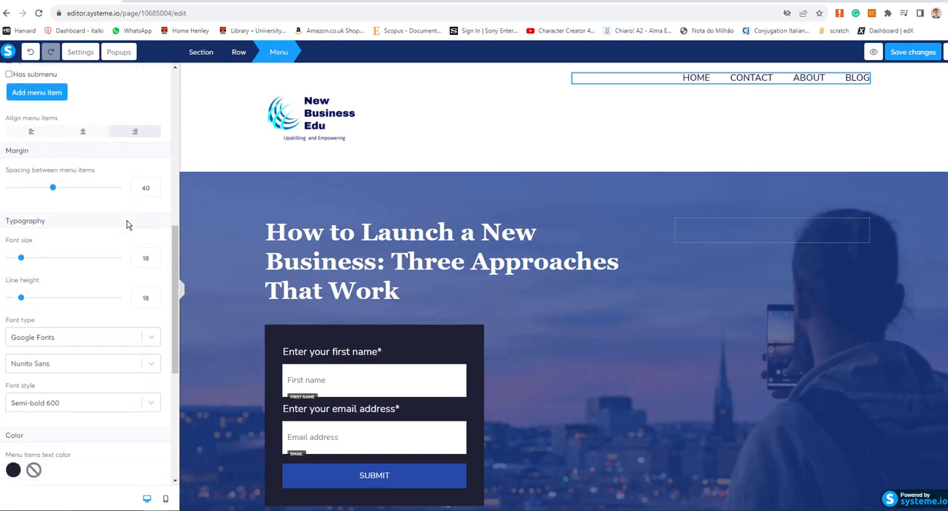
{"action": "scroll", "coordinate": [127, 225], "scroll_direction": "down", "scroll_amount": 3}
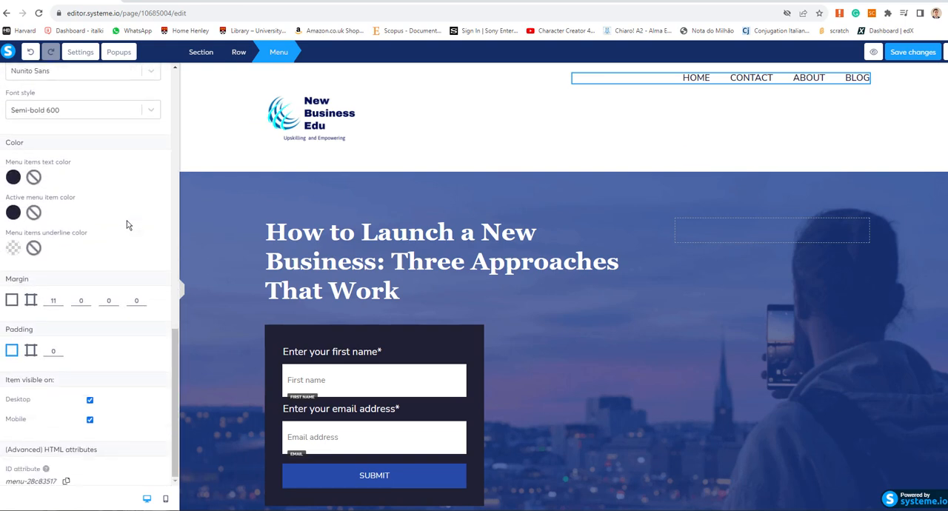
- Enable the submenu option for the HOME item in the header menu
{"action": "scroll", "coordinate": [128, 225], "scroll_direction": "up", "scroll_amount": 5}
{"action": "scroll", "coordinate": [127, 226], "scroll_direction": "up", "scroll_amount": 15}
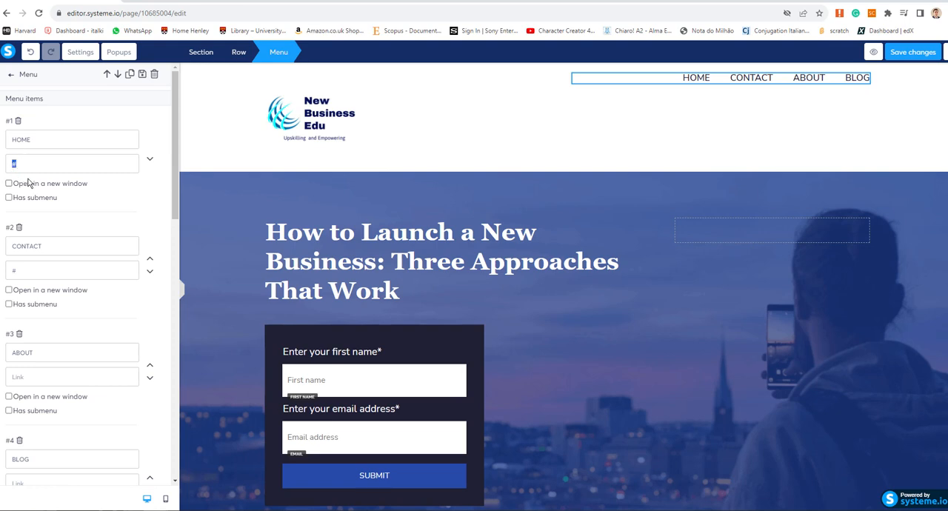
{"action": "left_click", "coordinate": [130, 200]}
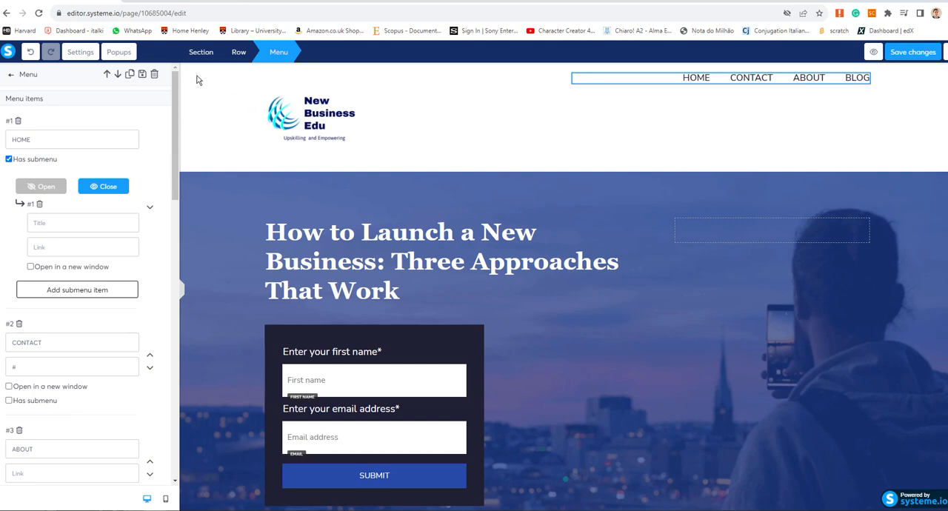
- Delete the navigation menu with HOME, CONTACT, ABOUT and BLOG from the page header
{"action": "left_click", "coordinate": [700, 82]}
{"action": "left_click", "coordinate": [862, 80]}
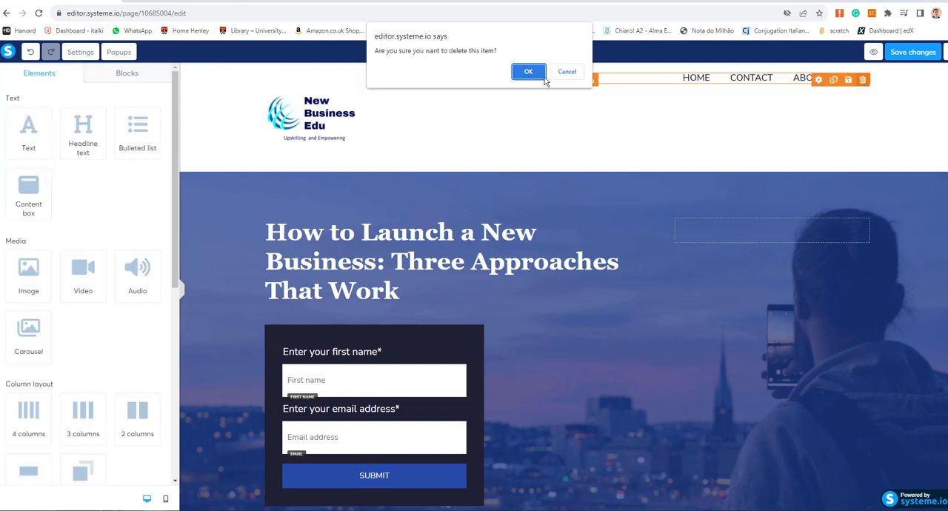
{"action": "left_click", "coordinate": [529, 72]}
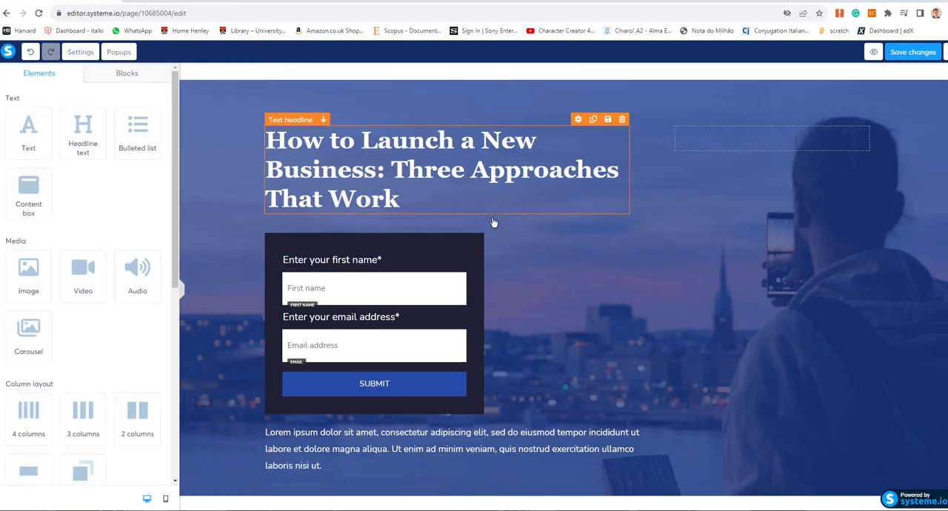
- Replace the main headline with "Sign in to gain access to:" and, on a second line, "AI for B2B Sales Course"
{"action": "triple_click", "coordinate": [494, 208]}
{"action": "type", "text": "AI for B2B Sales"}
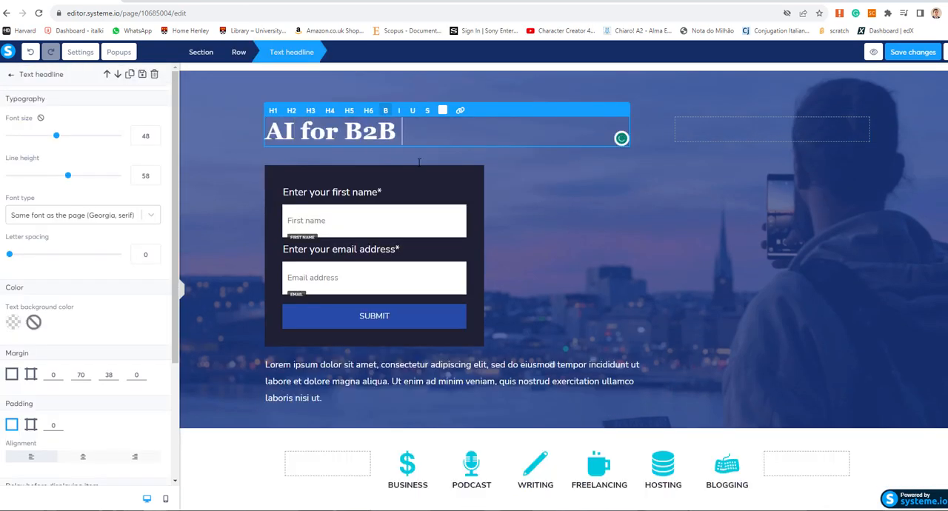
{"action": "left_click", "coordinate": [565, 211]}
{"action": "left_click", "coordinate": [267, 131]}
{"action": "type", "text": "Sign in to"}
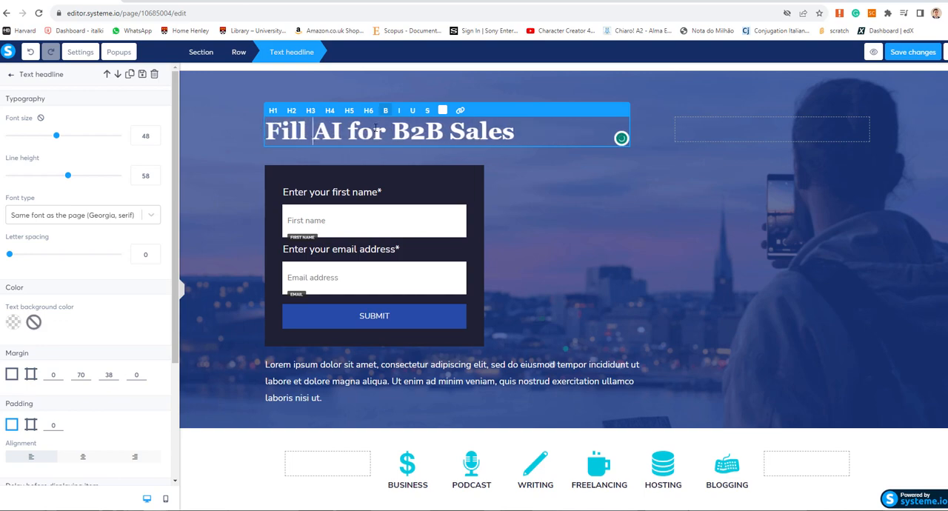
{"action": "type", "text": " gain access to:"}
{"action": "key", "text": "Return"}
{"action": "key", "text": "End"}
{"action": "type", "text": "Course"}
{"action": "left_click", "coordinate": [615, 226]}
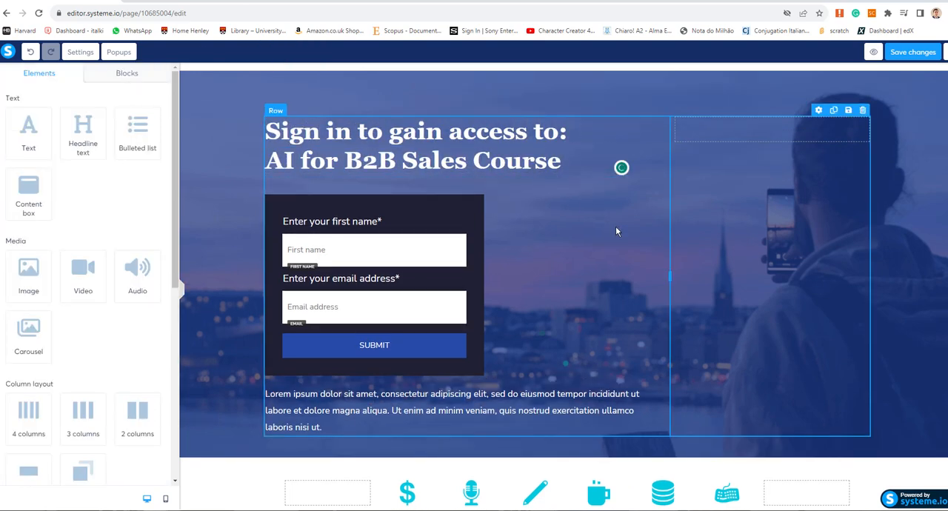
- Review the SUBMIT button's click action and its redirect setting after contact registration
{"action": "left_click", "coordinate": [356, 345]}
{"action": "left_click", "coordinate": [60, 114]}
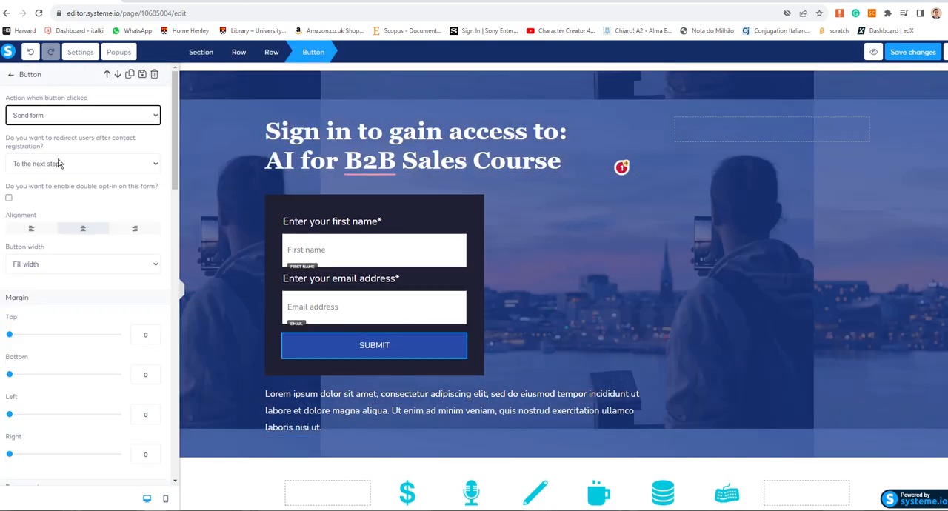
{"action": "left_click", "coordinate": [60, 165]}
{"action": "scroll", "coordinate": [63, 213], "scroll_direction": "down", "scroll_amount": 5}
{"action": "scroll", "coordinate": [63, 213], "scroll_direction": "up", "scroll_amount": 5}
- Replace the placeholder paragraph below the form with "New Business Edu provides online and hack workshops to develop and upskill your workforce"
{"action": "left_click", "coordinate": [316, 426]}
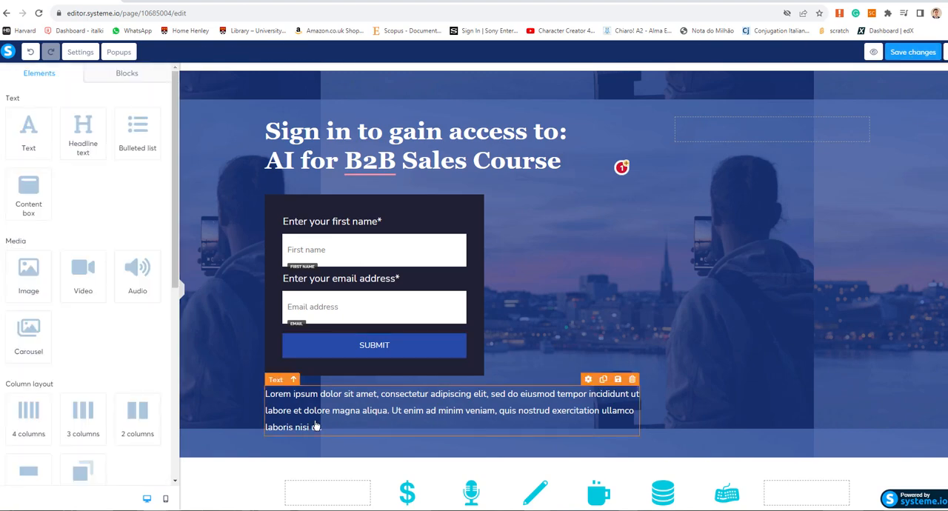
{"action": "key", "text": "ctrl+a"}
{"action": "type", "text": "New Business Edu"}
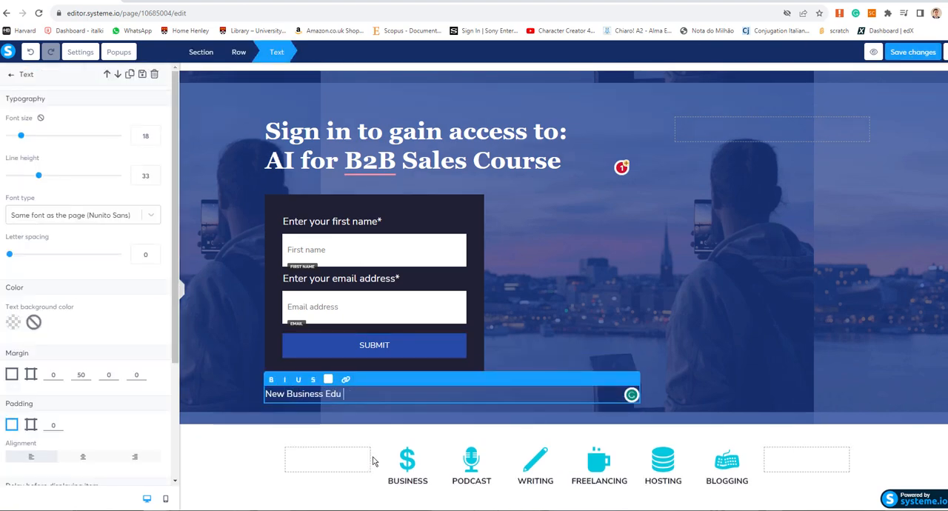
{"action": "type", "text": " provides upskill training for prepar"}
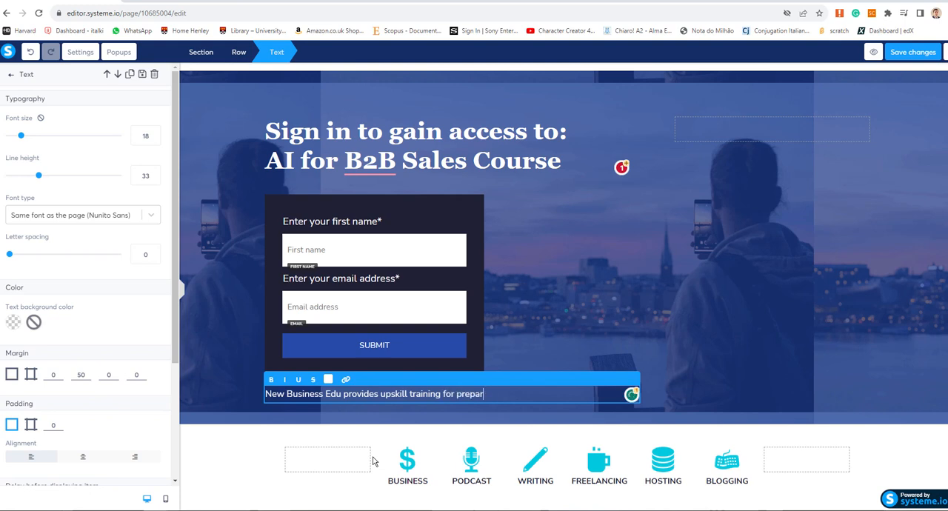
{"action": "type", "text": "ing your company to a digital"}
{"action": "key", "text": "BackSpace"}
{"action": "key", "text": "BackSpace"}
{"action": "key", "text": "BackSpace"}
{"action": "key", "text": "BackSpace"}
{"action": "key", "text": "BackSpace"}
{"action": "key", "text": "BackSpace"}
{"action": "key", "text": "BackSpace"}
{"action": "key", "text": "BackSpace"}
{"action": "key", "text": "BackSpace"}
{"action": "key", "text": "BackSpace"}
{"action": "key", "text": "BackSpace"}
{"action": "key", "text": "BackSpace"}
{"action": "key", "text": "BackSpace"}
{"action": "key", "text": "BackSpace"}
{"action": "key", "text": "BackSpace"}
{"action": "key", "text": "BackSpace"}
{"action": "key", "text": "BackSpace"}
{"action": "key", "text": "BackSpace"}
{"action": "key", "text": "BackSpace"}
{"action": "key", "text": "BackSpace"}
{"action": "type", "text": "online and"}
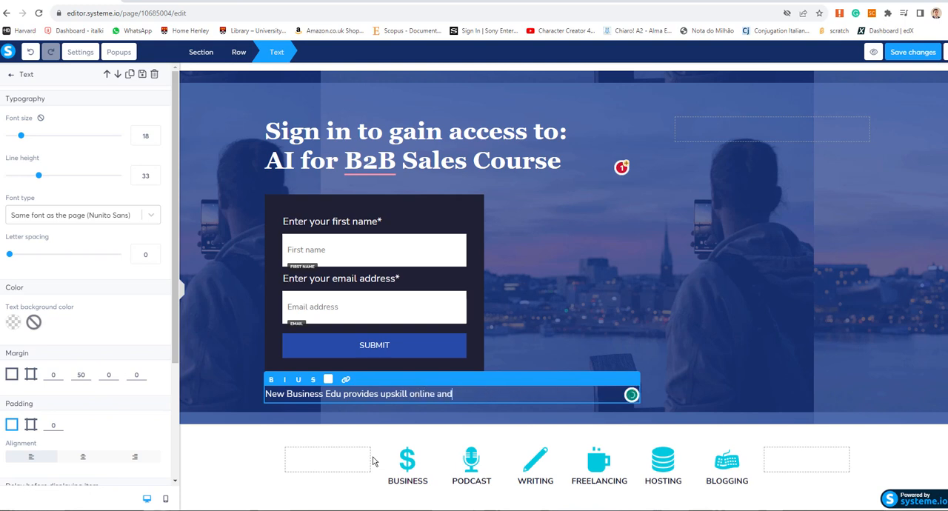
{"action": "key", "text": "BackSpace"}
{"action": "key", "text": "BackSpace"}
{"action": "key", "text": "BackSpace"}
{"action": "key", "text": "BackSpace"}
{"action": "key", "text": "BackSpace"}
{"action": "key", "text": "BackSpace"}
{"action": "key", "text": "BackSpace"}
{"action": "key", "text": "BackSpace"}
{"action": "key", "text": "BackSpace"}
{"action": "key", "text": "BackSpace"}
{"action": "key", "text": "BackSpace"}
{"action": "key", "text": "BackSpace"}
{"action": "key", "text": "BackSpace"}
{"action": "key", "text": "BackSpace"}
{"action": "key", "text": "BackSpace"}
{"action": "key", "text": "BackSpace"}
{"action": "key", "text": "BackSpace"}
{"action": "key", "text": "BackSpace"}
{"action": "type", "text": "online and hack wor"}
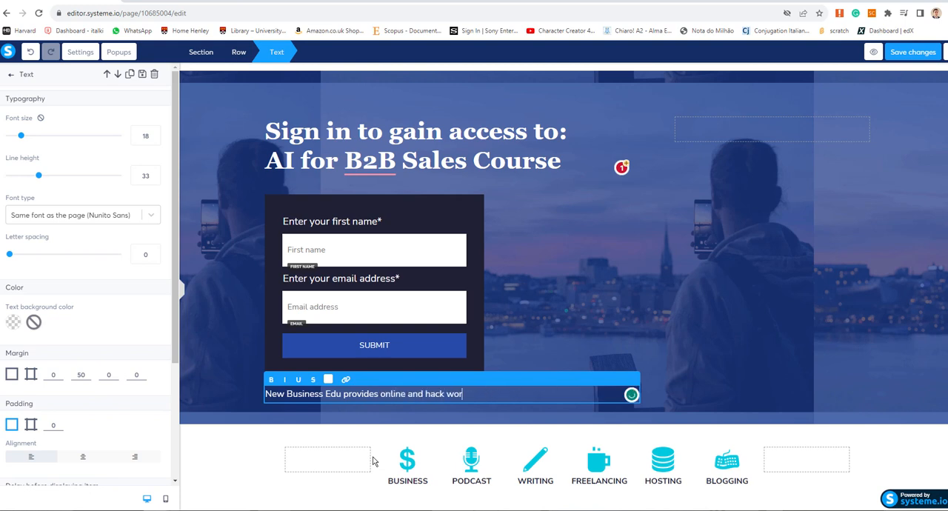
{"action": "type", "text": "kshops to develop and upskill your workforce"}
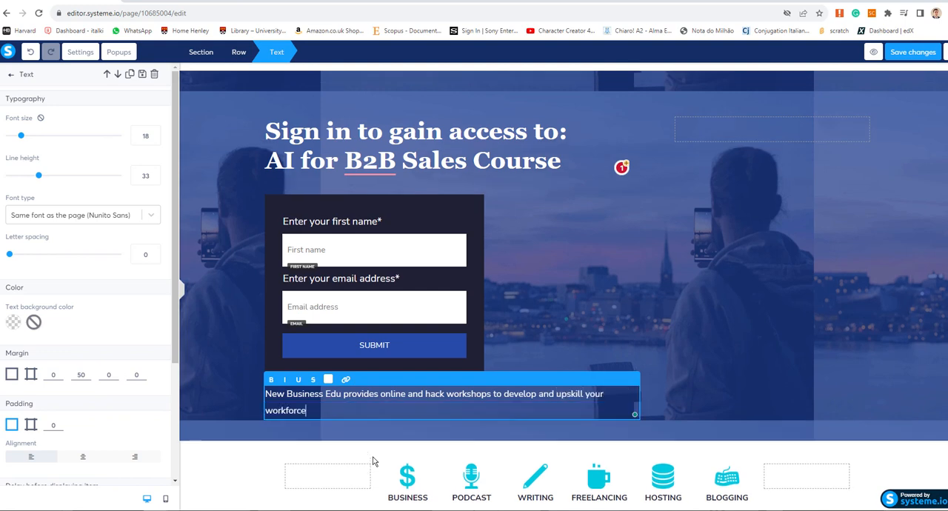
{"action": "type", "text": " in digital"}
- Continue the paragraph below the form with "digital literacy, critical, analytical and creative thinking."
{"action": "key", "text": "BackSpace"}
{"action": "key", "text": "BackSpace"}
{"action": "key", "text": "BackSpace"}
{"action": "key", "text": "BackSpace"}
{"action": "key", "text": "BackSpace"}
{"action": "key", "text": "BackSpace"}
{"action": "key", "text": "BackSpace"}
{"action": "key", "text": "BackSpace"}
{"action": "key", "text": "BackSpace"}
{"action": "key", "text": "BackSpace"}
{"action": "key", "text": "BackSpace"}
{"action": "type", "text": "digital literacy, critical and"}
{"action": "key", "text": "BackSpace"}
{"action": "key", "text": "BackSpace"}
{"action": "key", "text": "BackSpace"}
{"action": "key", "text": "BackSpace"}
{"action": "type", "text": ", analytical and creative thinking."}
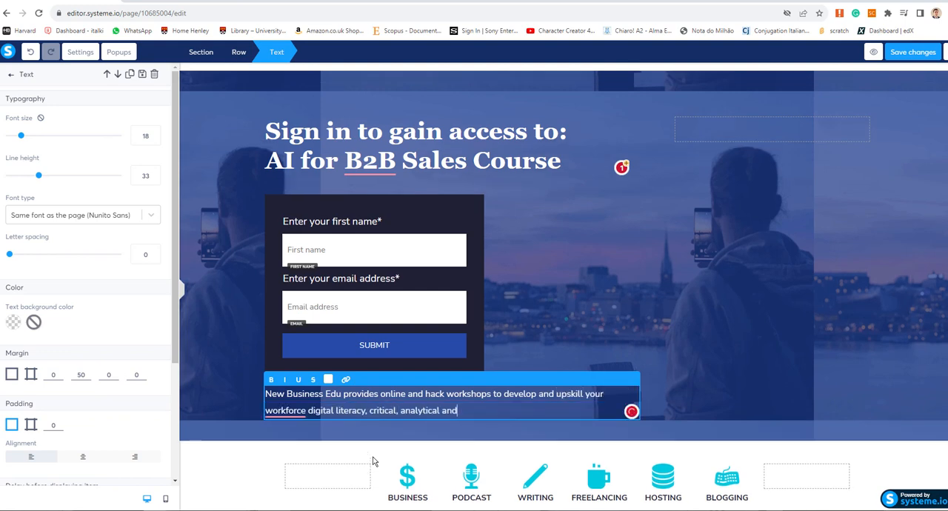
- Apply the grammar suggestions in the paragraph, changing "workforce" to "workforce's" and adding "and" before "critical"
{"action": "mouse_move", "coordinate": [287, 411]}
{"action": "left_click", "coordinate": [289, 443]}
{"action": "mouse_move", "coordinate": [391, 412]}
{"action": "left_click", "coordinate": [396, 442]}
{"action": "left_click", "coordinate": [575, 408]}
{"action": "left_click", "coordinate": [651, 321]}
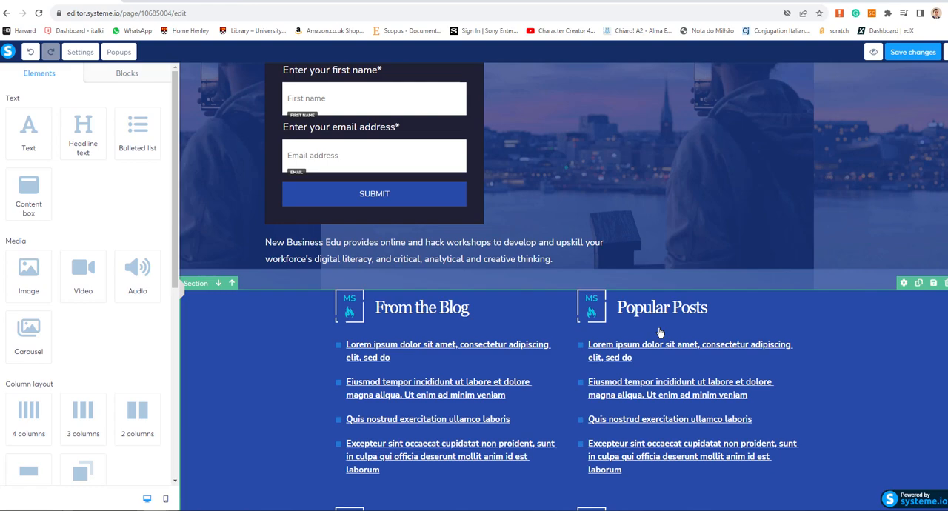
- Delete the HOME, CONTACT, ABOUT and BLOG menu from the page footer
{"action": "scroll", "coordinate": [563, 297], "scroll_direction": "up", "scroll_amount": 3}
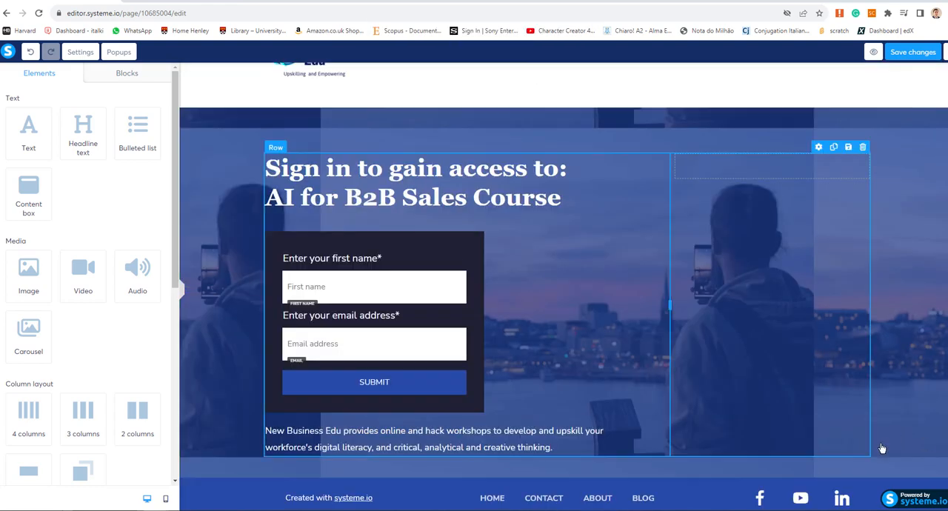
{"action": "key", "text": "Delete"}
{"action": "left_click", "coordinate": [527, 73]}
- Paste the Facebook page and YouTube channel URLs as the links of the matching footer icons
{"action": "left_click", "coordinate": [750, 483]}
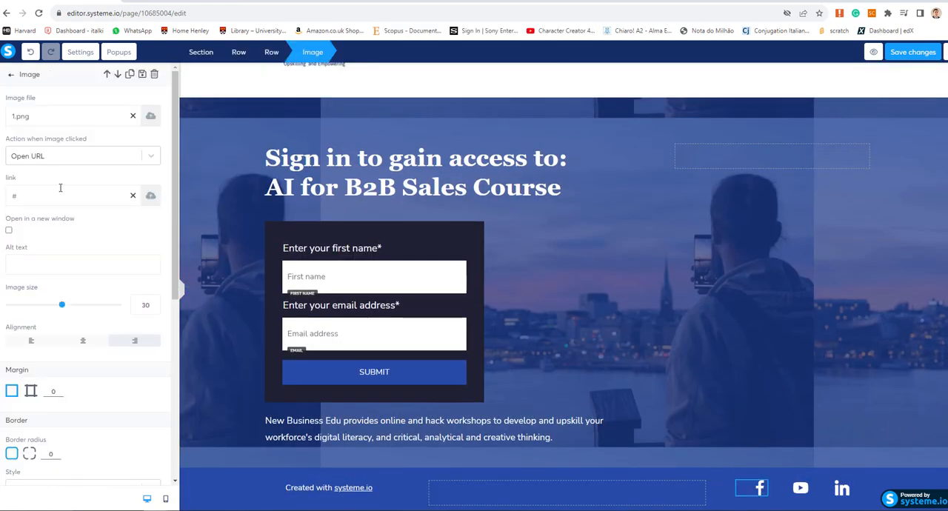
{"action": "key", "text": "ctrl+v"}
{"action": "left_click", "coordinate": [802, 490]}
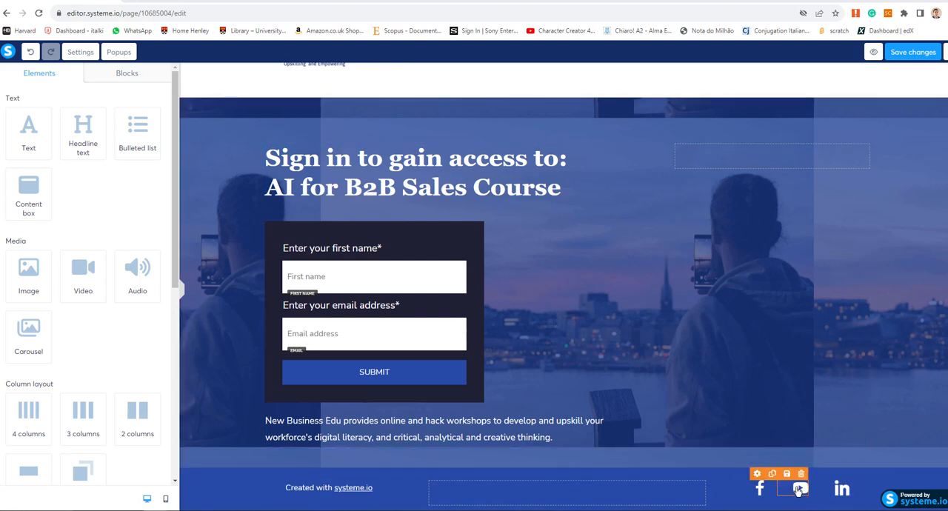
{"action": "left_click", "coordinate": [757, 473]}
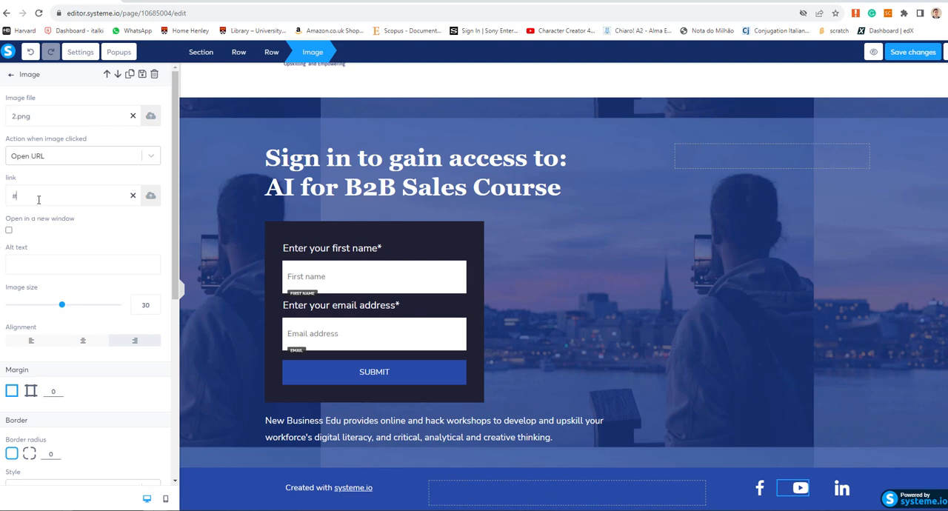
{"action": "type", "text": "https://www.youtube.com/channel/UCvCr1lwD0xwfIpK32hhasDQ"}
- Link the footer's LinkedIn icon to the owner's LinkedIn profile URL and save the page changes
{"action": "left_click", "coordinate": [847, 496]}
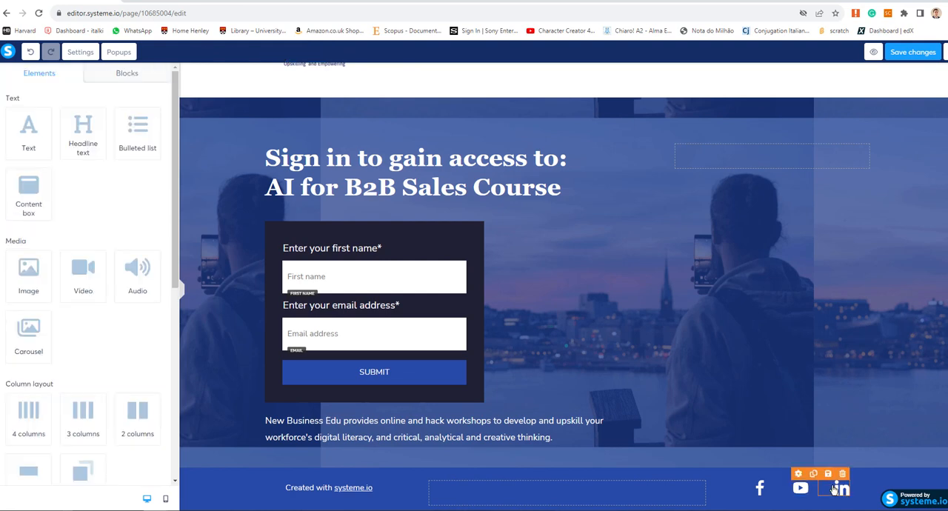
{"action": "left_click", "coordinate": [837, 489]}
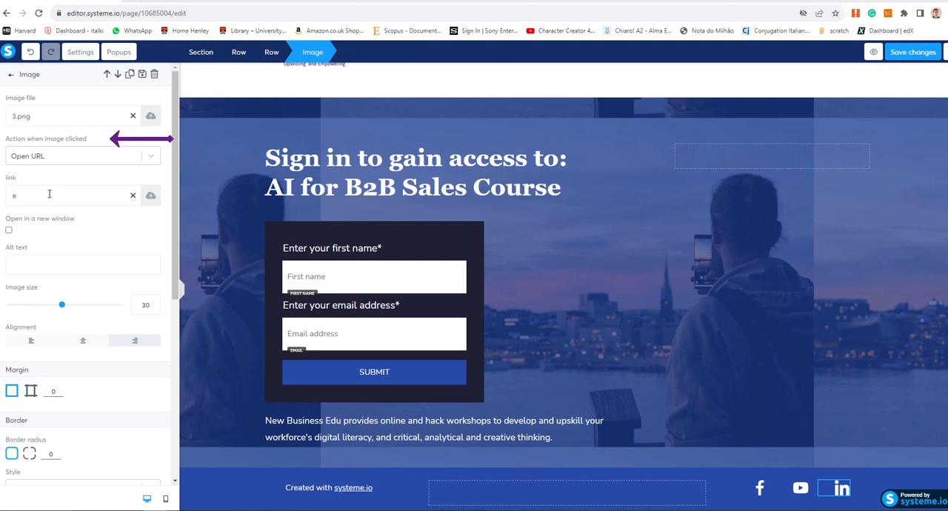
{"action": "left_click", "coordinate": [7, 196]}
{"action": "key", "text": "ctrl+v"}
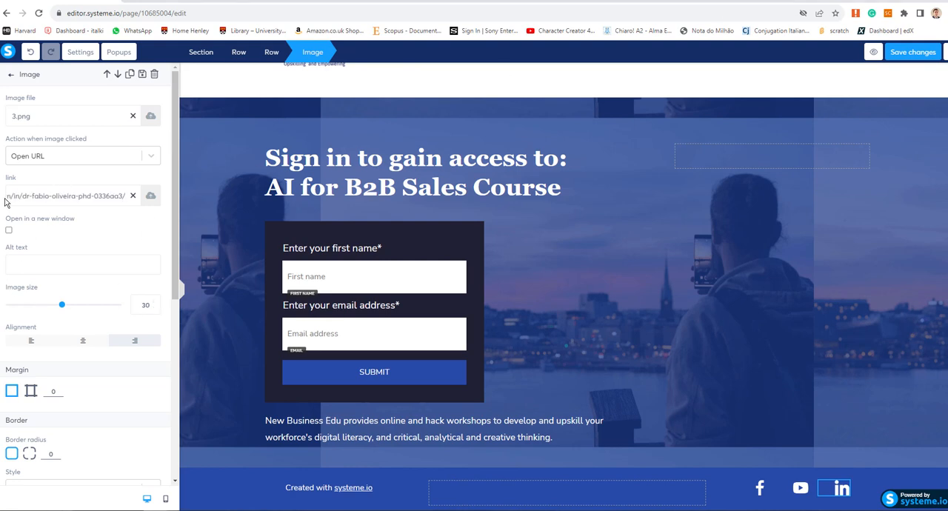
{"action": "left_click", "coordinate": [886, 379]}
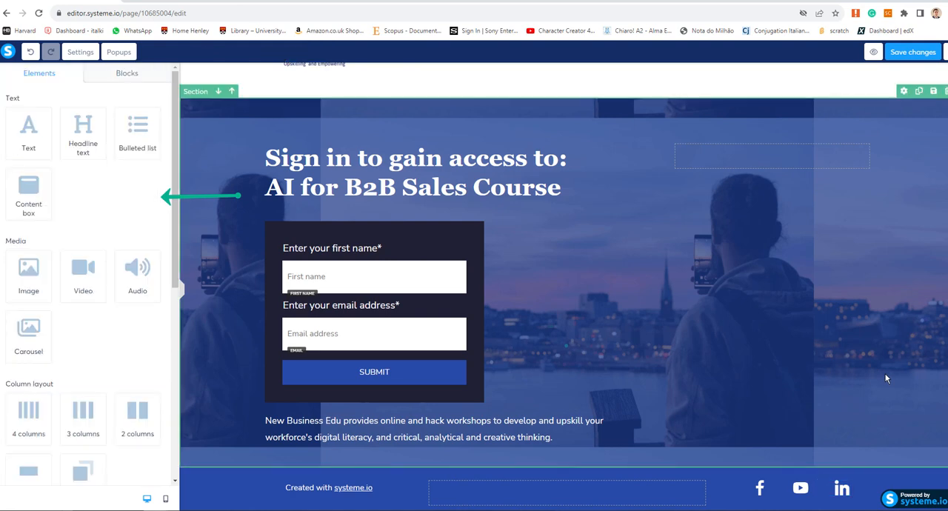
{"action": "left_click", "coordinate": [906, 57]}
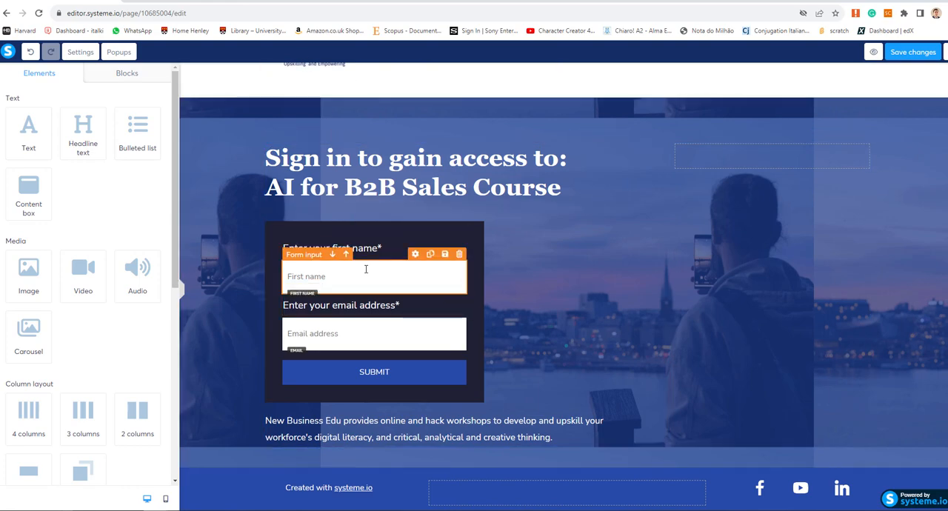
- Load the page editor's address in the tab showing the published form and look over the page
{"action": "left_click", "coordinate": [204, 15]}
{"action": "key", "text": "ctrl+c"}
{"action": "left_click", "coordinate": [201, 1]}
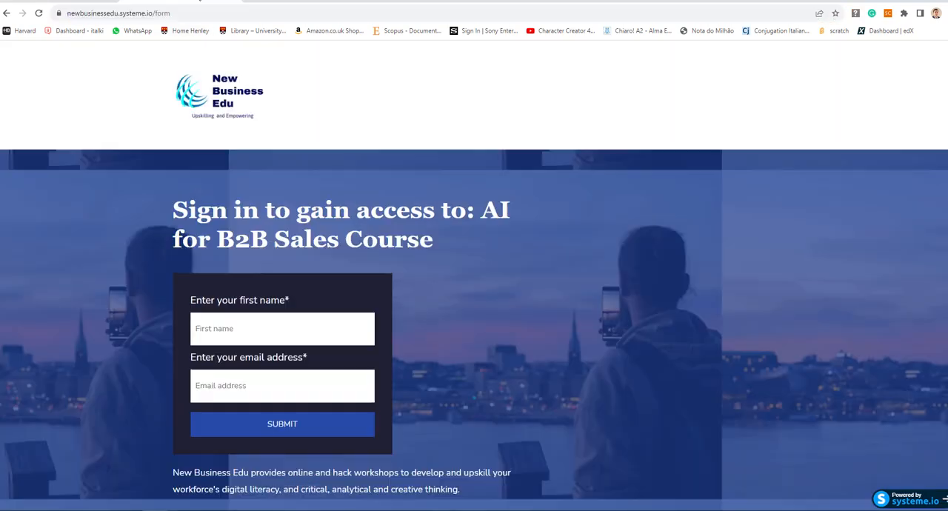
{"action": "left_click", "coordinate": [225, 11]}
{"action": "key", "text": "ctrl+v"}
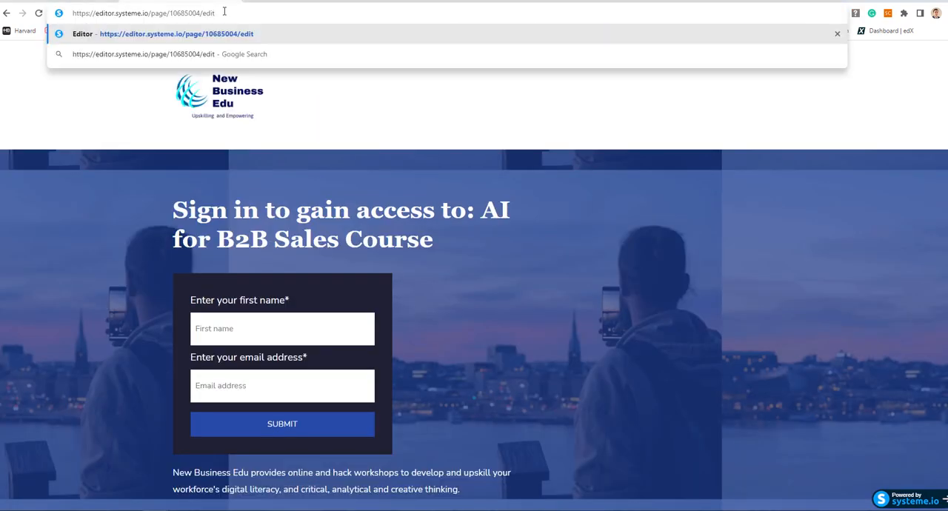
{"action": "key", "text": "Return"}
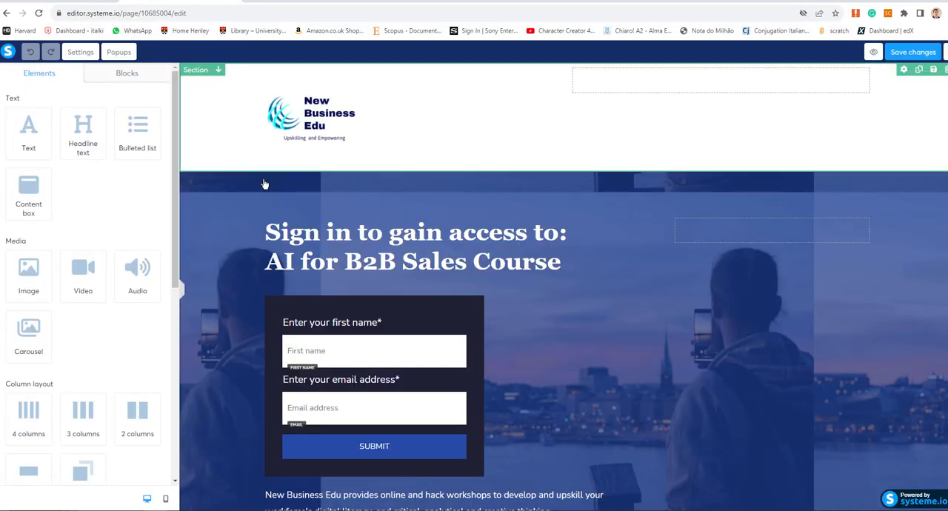
{"action": "scroll", "coordinate": [555, 377], "scroll_direction": "down", "scroll_amount": 1}
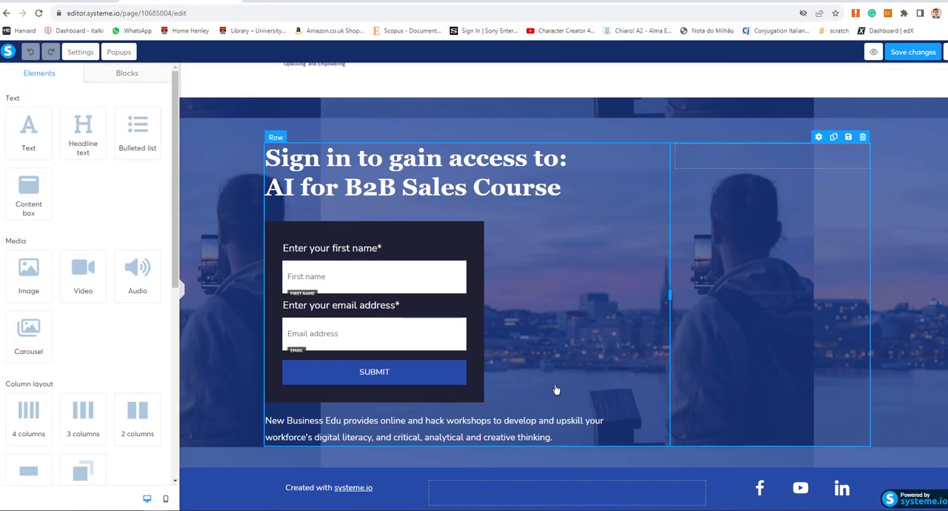
{"action": "scroll", "coordinate": [556, 391], "scroll_direction": "up", "scroll_amount": 1}
{"action": "scroll", "coordinate": [556, 296], "scroll_direction": "down", "scroll_amount": 1}
- Save the squeeze page changes and copy the page's public URL from the funnel step configuration
{"action": "left_click", "coordinate": [237, 9]}
{"action": "left_click", "coordinate": [908, 56]}
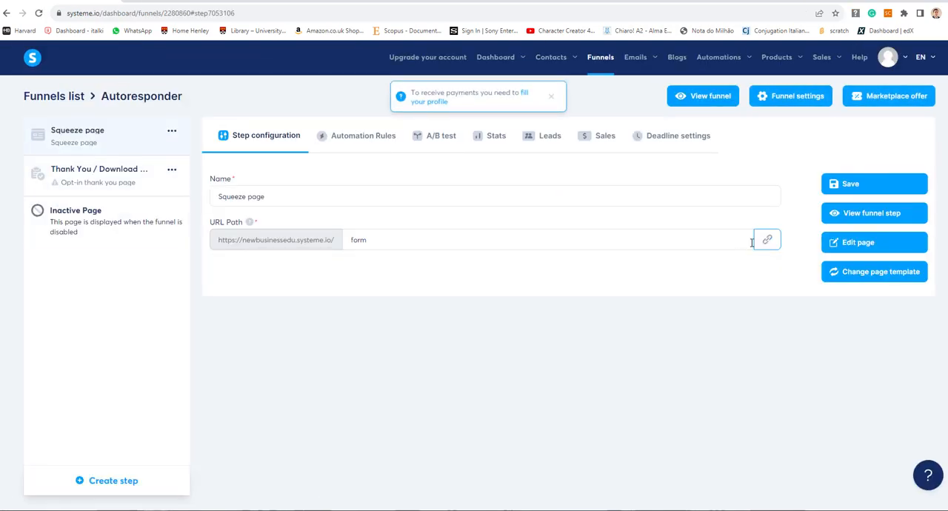
{"action": "left_click", "coordinate": [765, 237]}
- Open newbusinessedu.systeme.io/form in a new tab and review the published squeeze page down to its footer
{"action": "key", "text": "ctrl+t"}
{"action": "key", "text": "ctrl+v"}
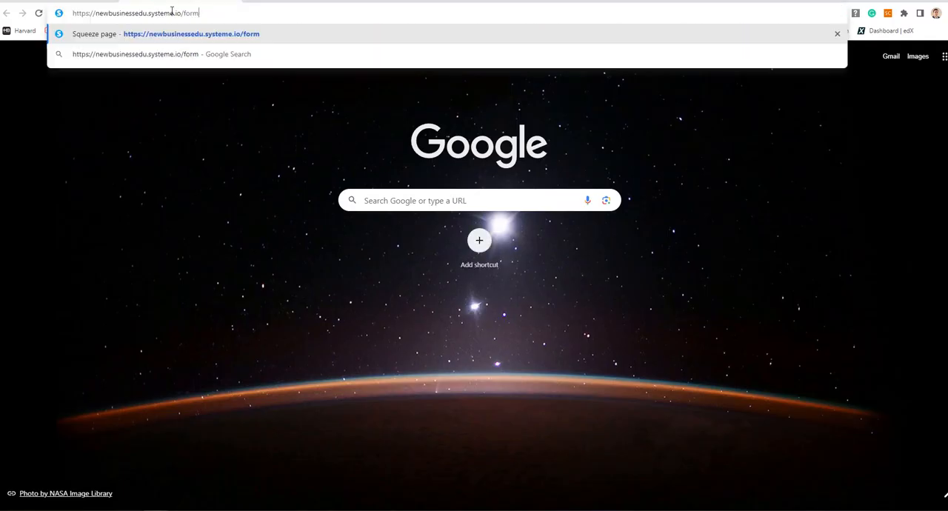
{"action": "key", "text": "Return"}
{"action": "scroll", "coordinate": [691, 301], "scroll_direction": "down", "scroll_amount": 1}
{"action": "scroll", "coordinate": [693, 300], "scroll_direction": "up", "scroll_amount": 1}
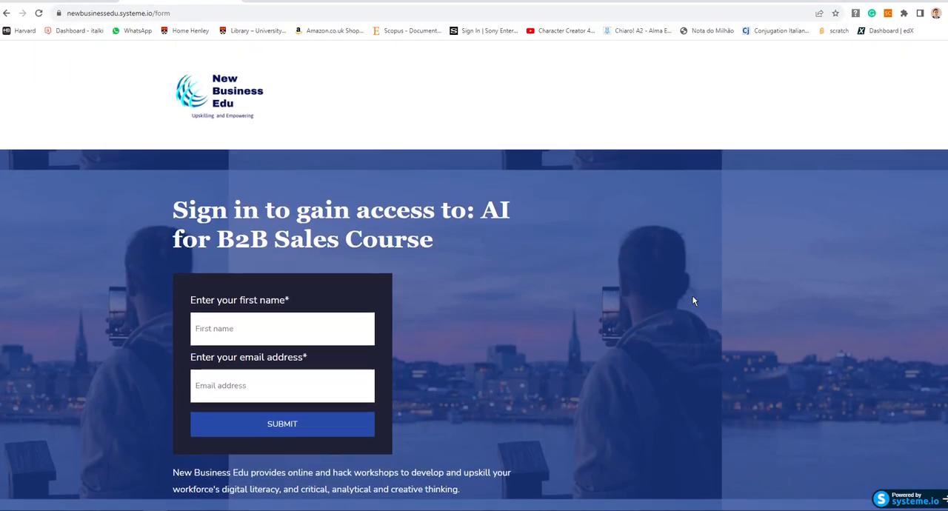
{"action": "scroll", "coordinate": [693, 301], "scroll_direction": "down", "scroll_amount": 1}
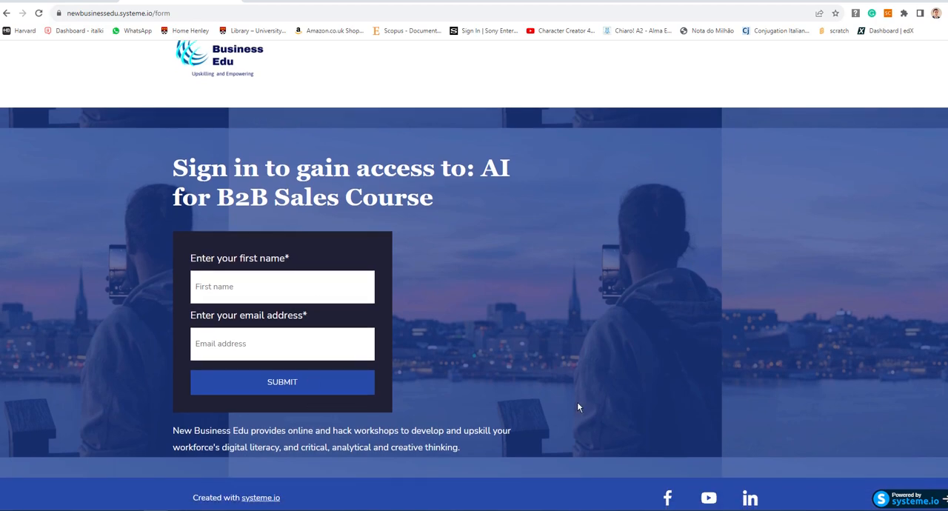
- Test the Facebook, YouTube and LinkedIn icon links in the published page's footer
{"action": "left_click", "coordinate": [668, 498]}
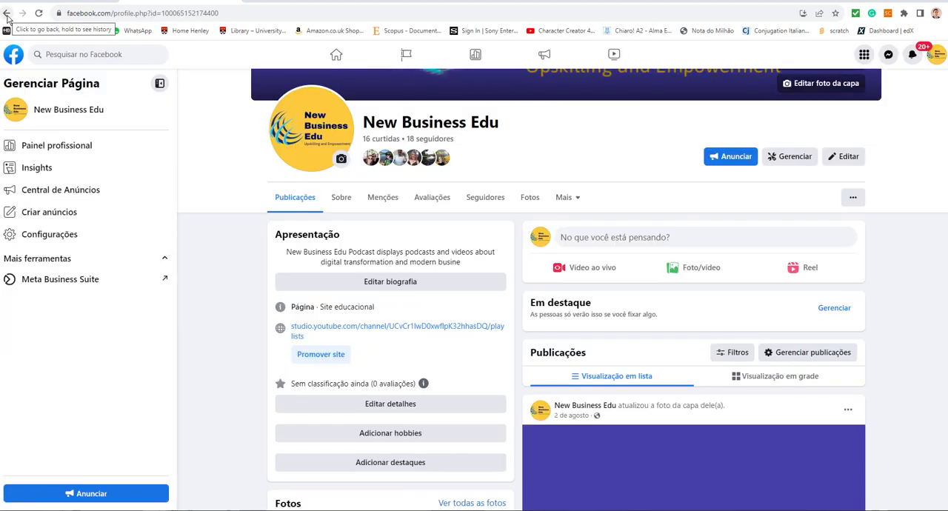
{"action": "left_click", "coordinate": [6, 13]}
{"action": "left_click", "coordinate": [711, 497]}
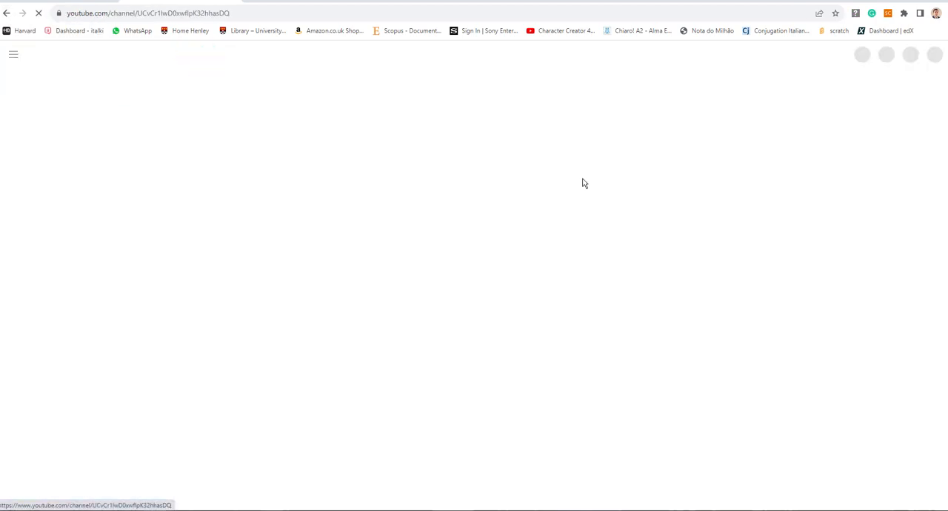
{"action": "left_click", "coordinate": [6, 14]}
{"action": "left_click", "coordinate": [750, 500]}
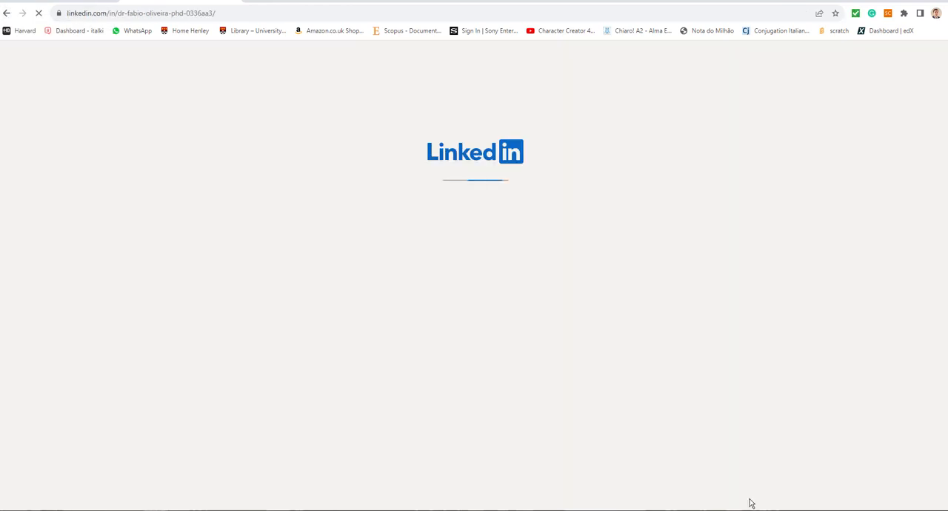
- Return to the thank-you page editor and replace the text below the heading with "Click in the link below to access your free course"
{"action": "left_click", "coordinate": [7, 13]}
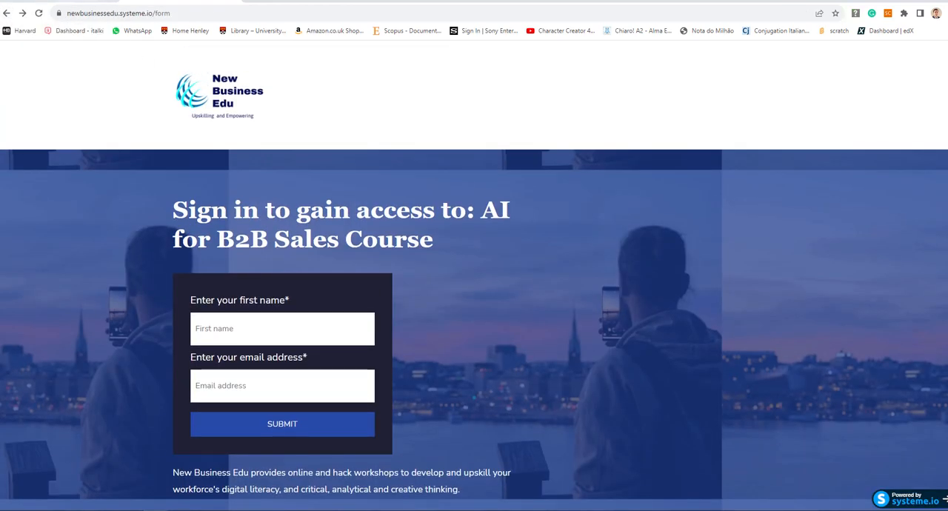
{"action": "left_click", "coordinate": [63, 1]}
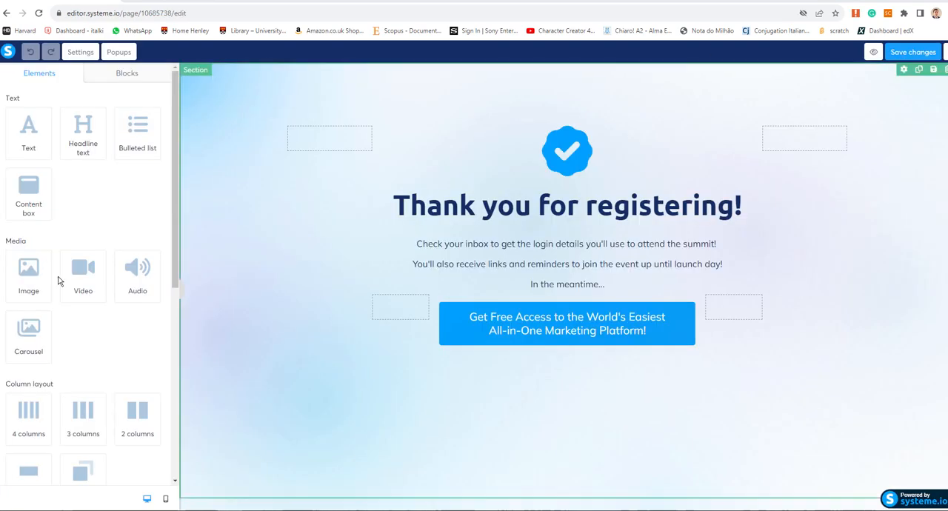
{"action": "left_click", "coordinate": [534, 275]}
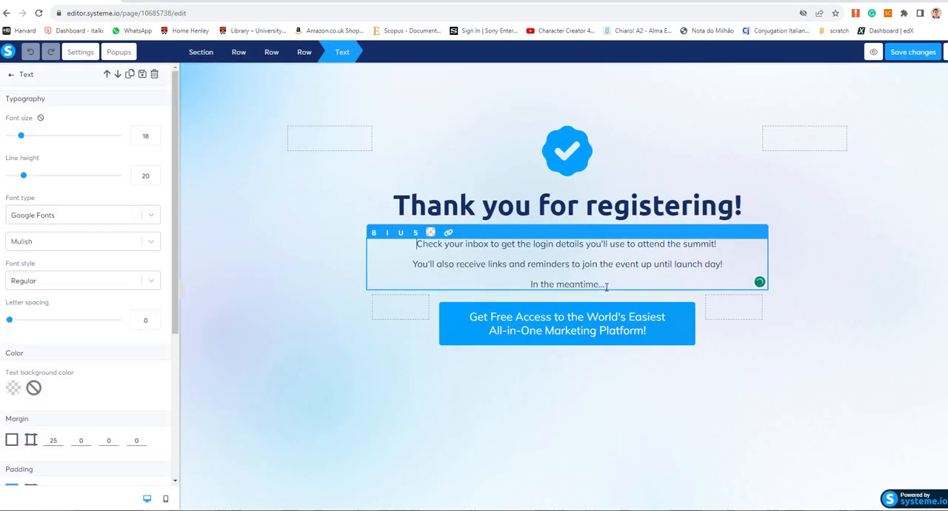
{"action": "key", "text": "ctrl+a"}
{"action": "type", "text": "Click in the li"}
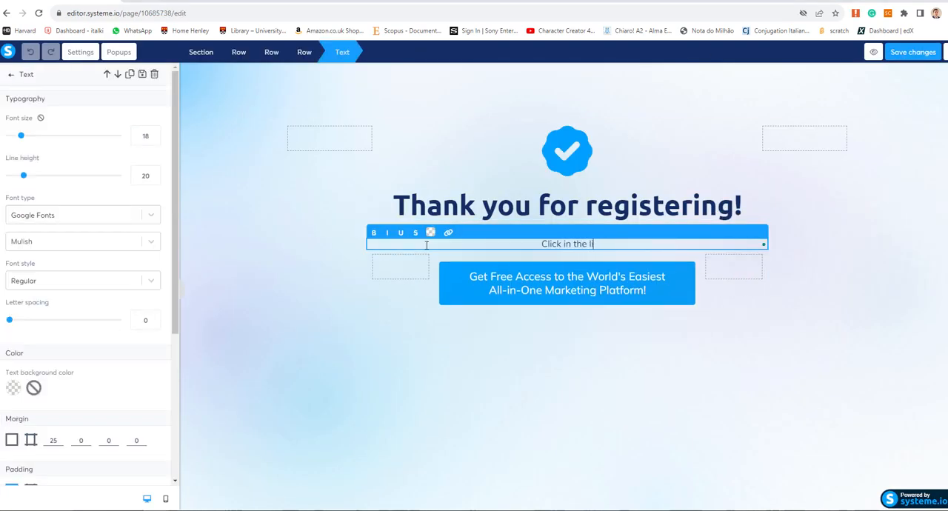
{"action": "type", "text": "nk below to access your free course"}
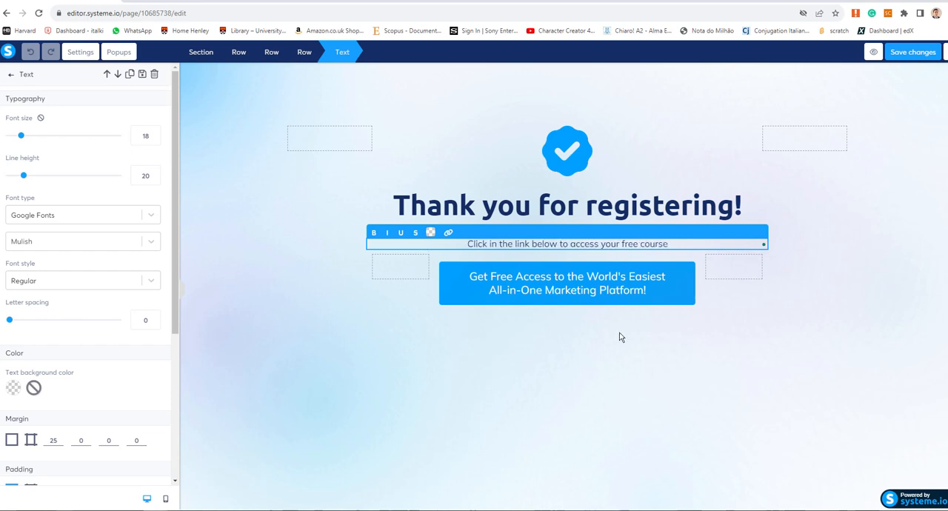
- Set the thank-you page button's target URL to the copied YouTube channel address and save the page changes
{"action": "left_click", "coordinate": [650, 291]}
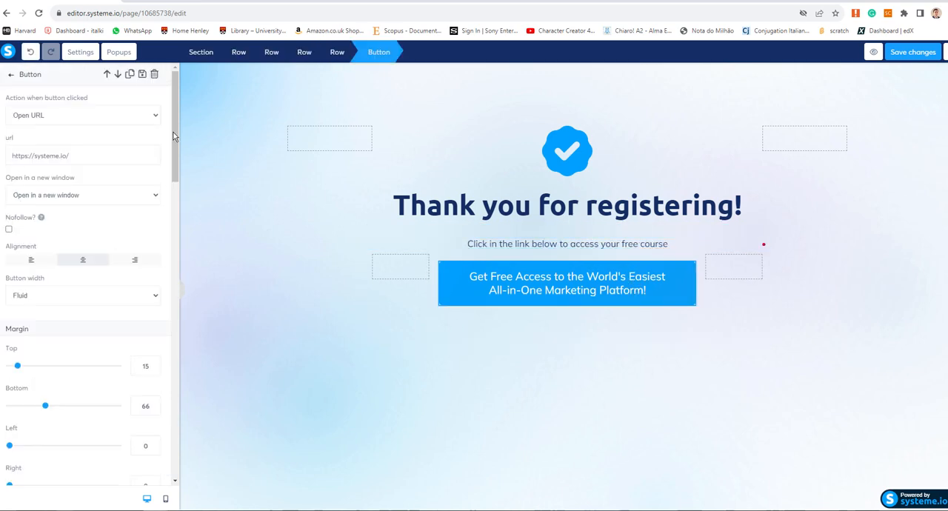
{"action": "left_click_drag", "start_coordinate": [176, 133], "coordinate": [179, 97]}
{"action": "triple_click", "coordinate": [72, 155]}
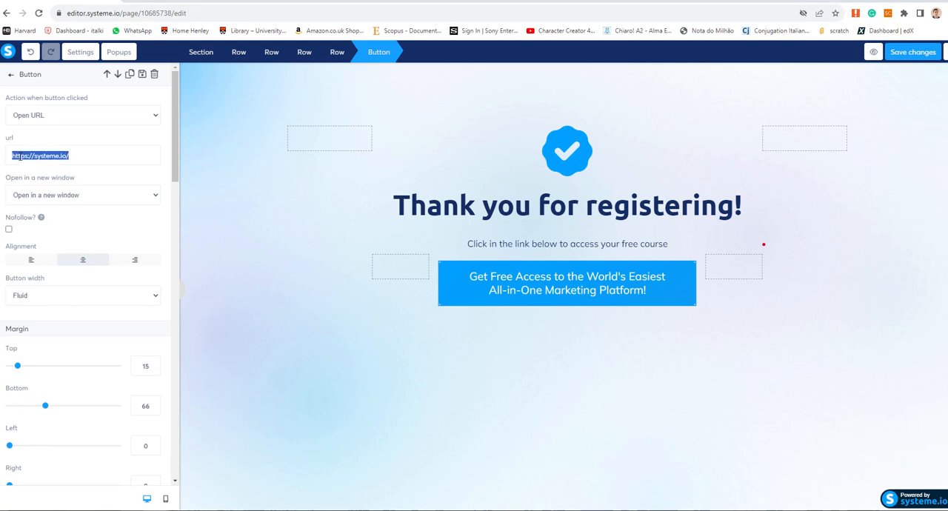
{"action": "key", "text": "ctrl+v"}
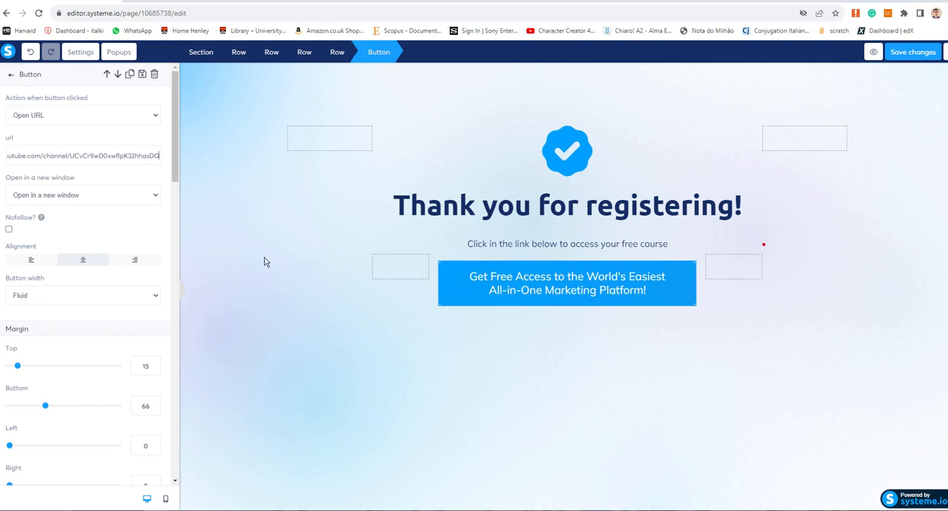
{"action": "left_click", "coordinate": [898, 55]}
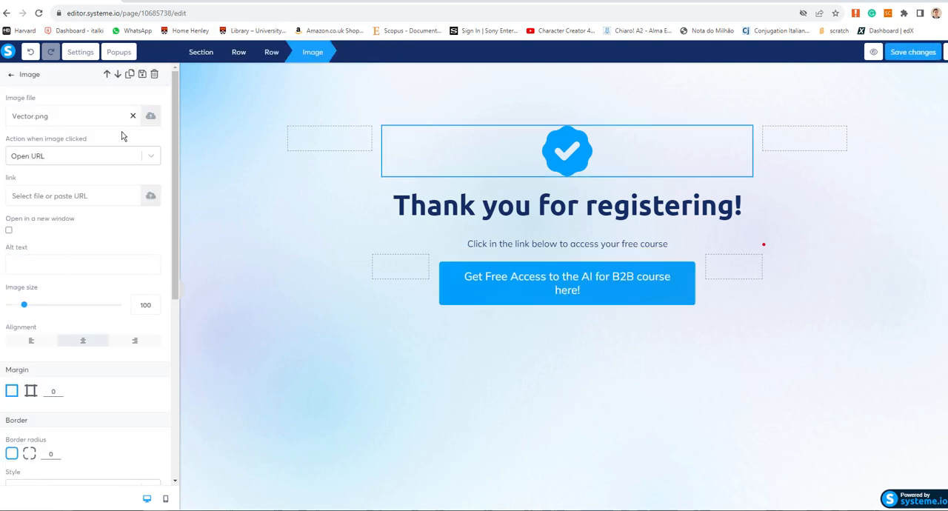
- Reword the button as "Get Free Access to the AI for B2B course here!" and replace and enlarge the checkmark image above the heading
{"action": "left_click", "coordinate": [151, 115]}
{"action": "left_click", "coordinate": [568, 144]}
{"action": "left_click", "coordinate": [334, 240]}
{"action": "left_click", "coordinate": [641, 421]}
{"action": "left_click_drag", "start_coordinate": [24, 305], "coordinate": [52, 305]}
{"action": "left_click", "coordinate": [264, 299]}
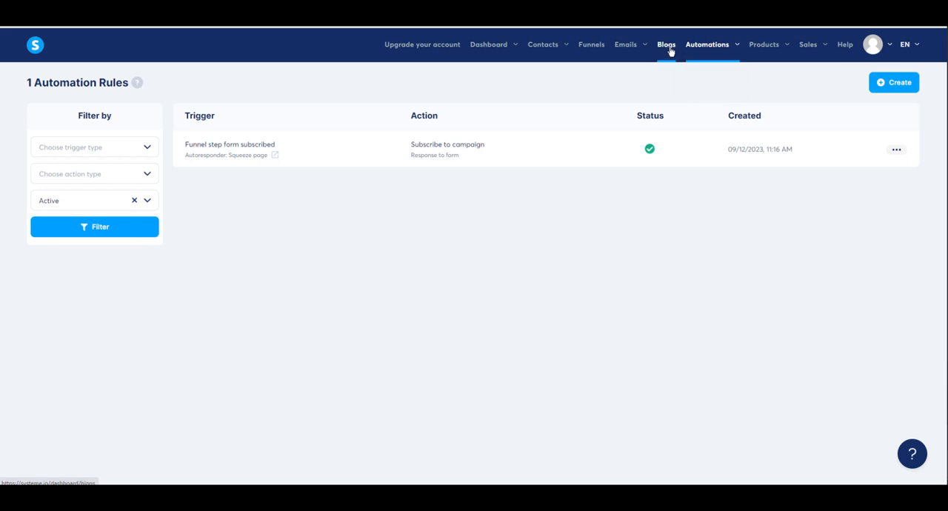
- Open the contact list and select all contacts
{"action": "mouse_move", "coordinate": [637, 49]}
{"action": "mouse_move", "coordinate": [543, 47]}
{"action": "left_click", "coordinate": [545, 77]}
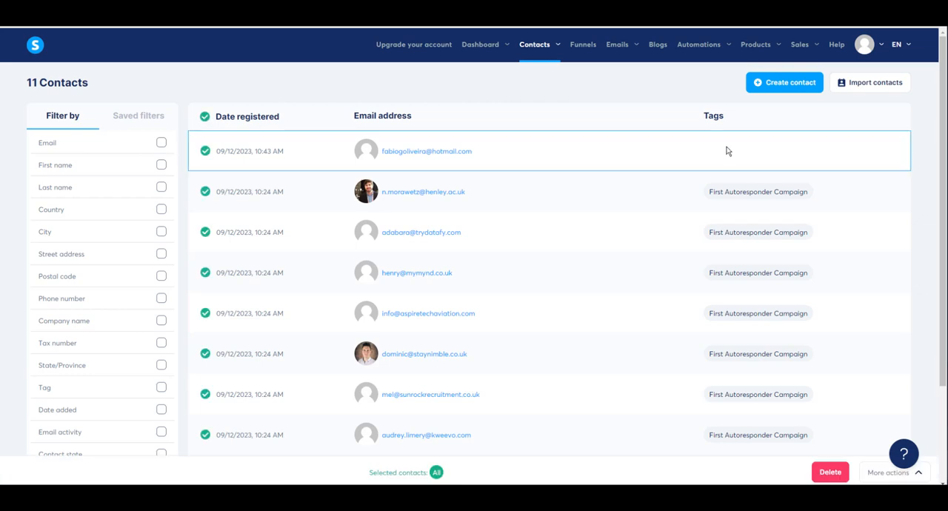
{"action": "scroll", "coordinate": [726, 148], "scroll_direction": "down", "scroll_amount": 3}
- Subscribe the selected contacts to the "Response to form" campaign, starting from the beginning of the campaign
{"action": "left_click", "coordinate": [915, 479]}
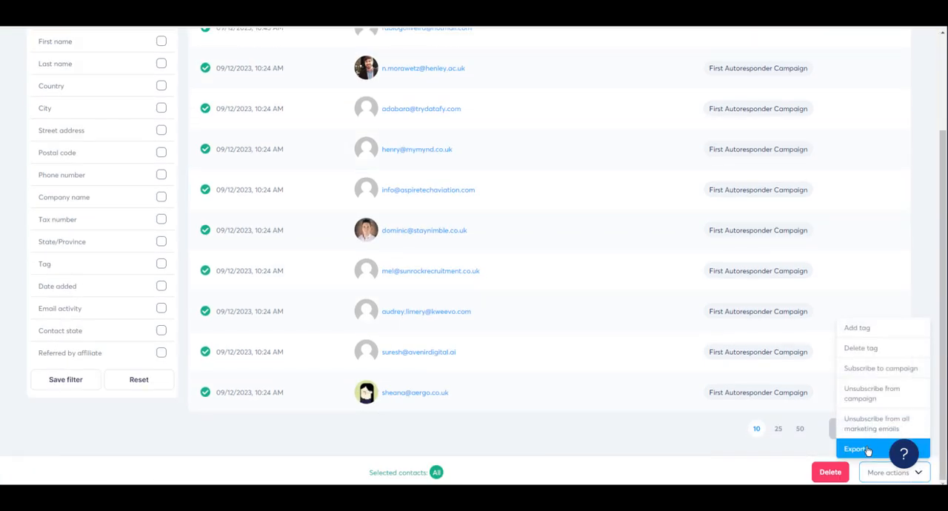
{"action": "left_click", "coordinate": [869, 372]}
{"action": "left_click", "coordinate": [606, 248]}
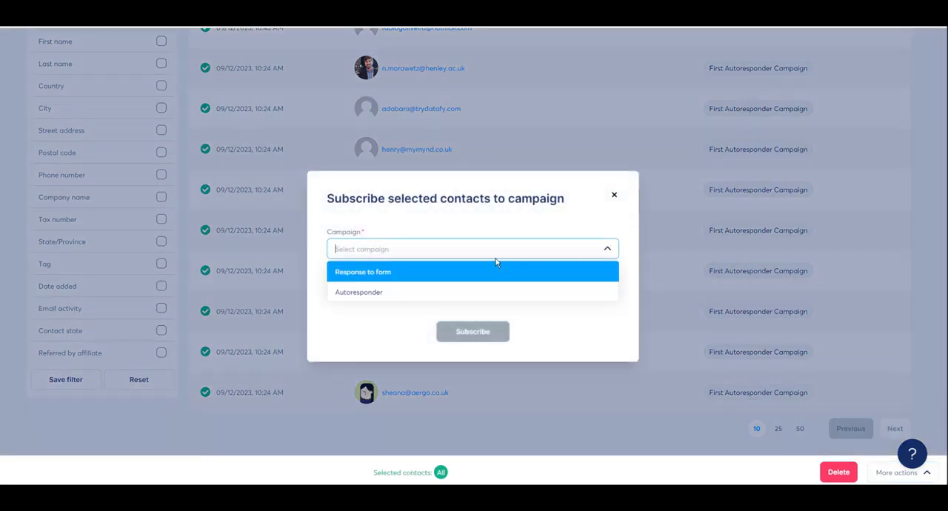
{"action": "left_click", "coordinate": [395, 275]}
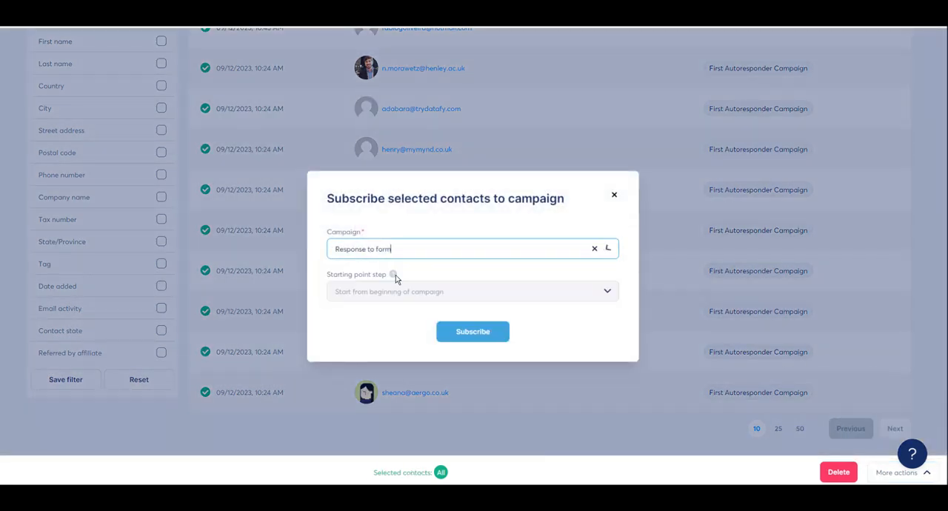
{"action": "left_click", "coordinate": [494, 298]}
{"action": "left_click", "coordinate": [494, 296]}
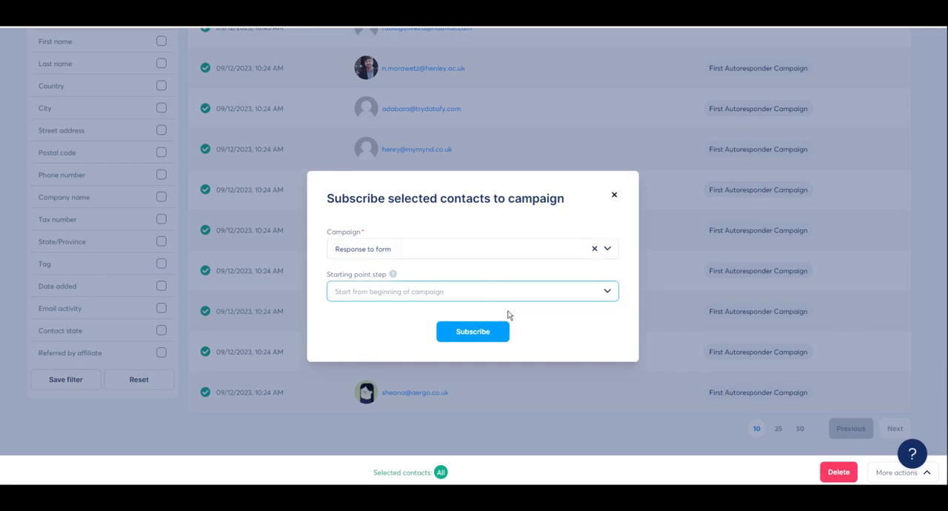
{"action": "left_click", "coordinate": [474, 332]}
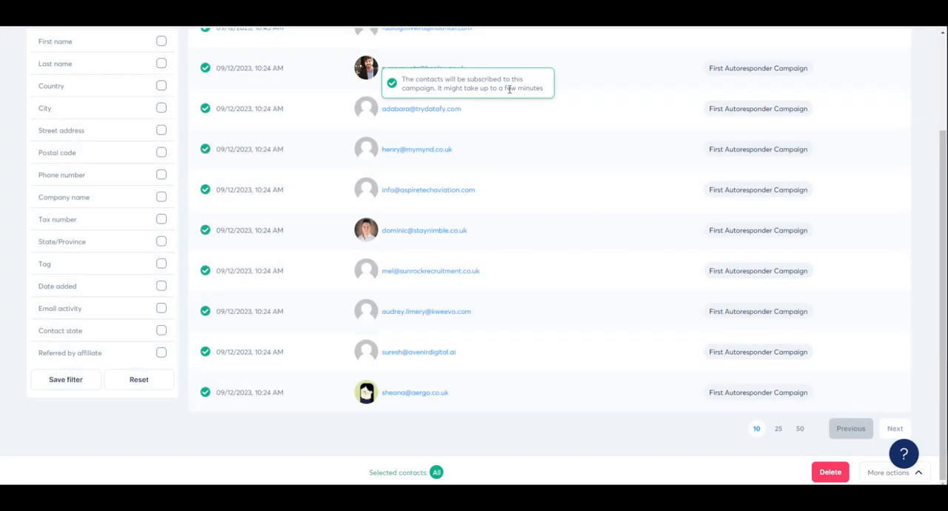
- Open the email statistics and review the sent, opened, spam and bounced charts down to the table of emails
{"action": "scroll", "coordinate": [920, 343], "scroll_direction": "up", "scroll_amount": 3}
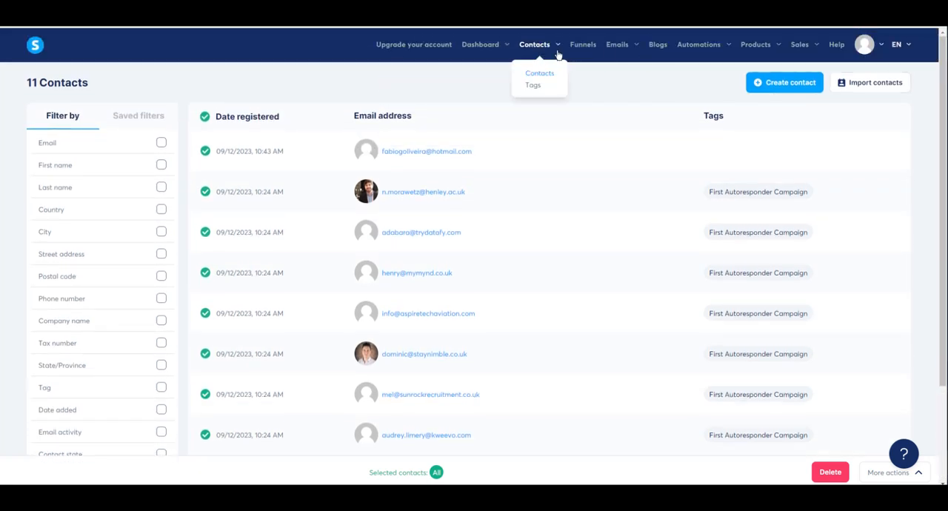
{"action": "mouse_move", "coordinate": [621, 50]}
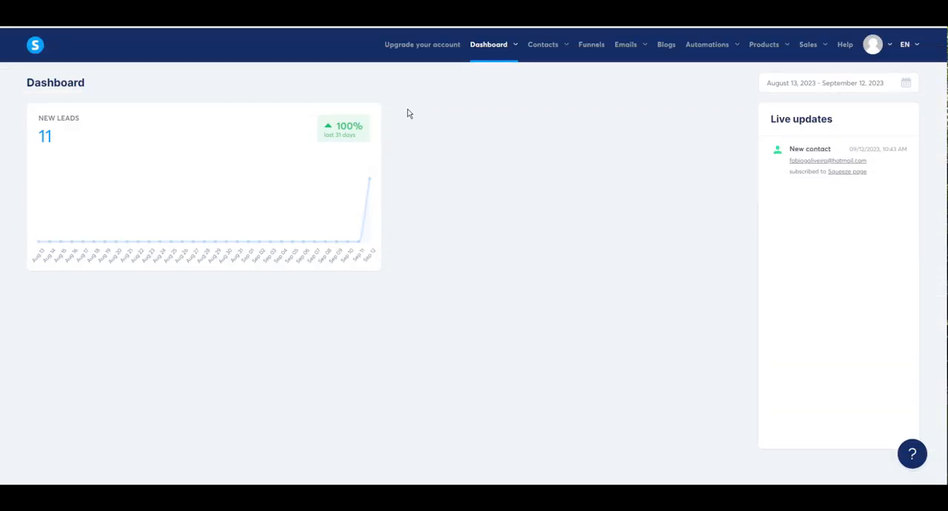
{"action": "left_click", "coordinate": [426, 57]}
{"action": "mouse_move", "coordinate": [489, 49]}
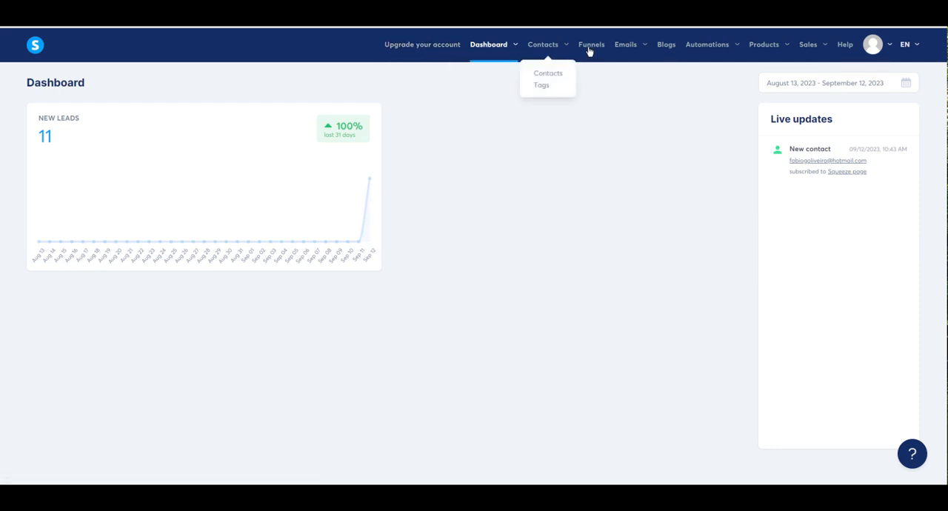
{"action": "mouse_move", "coordinate": [630, 51]}
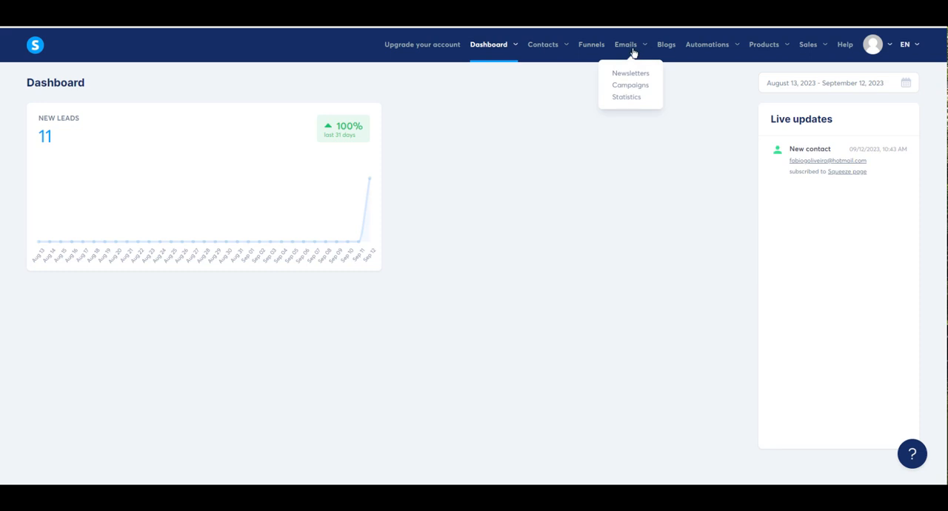
{"action": "left_click", "coordinate": [627, 97]}
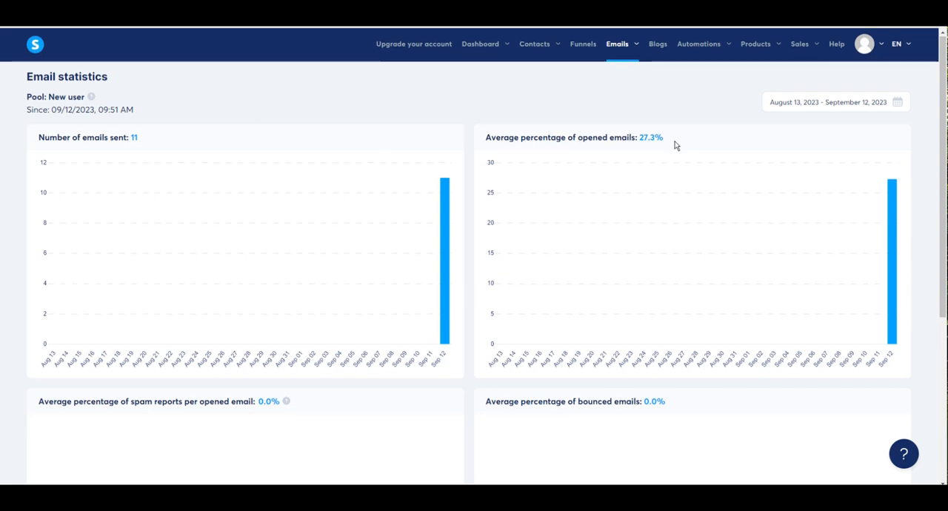
{"action": "scroll", "coordinate": [677, 146], "scroll_direction": "down", "scroll_amount": 2}
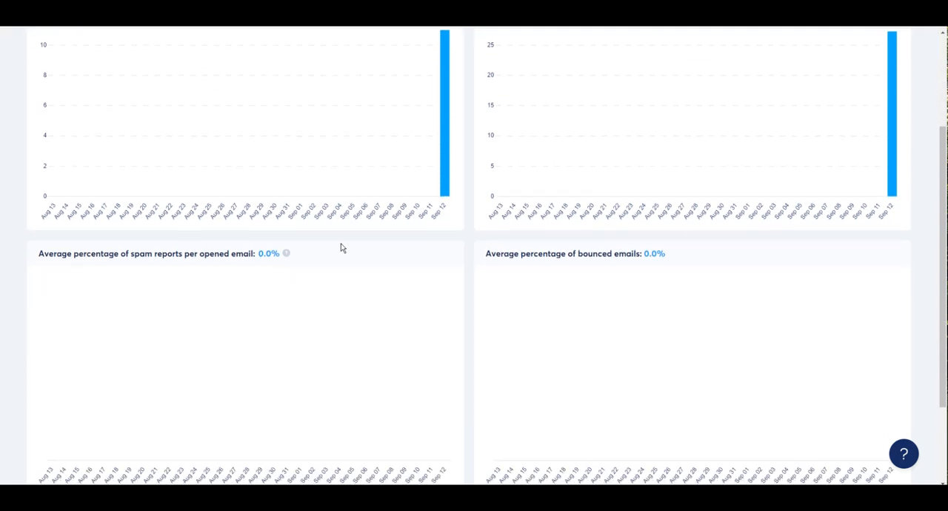
{"action": "scroll", "coordinate": [318, 252], "scroll_direction": "down", "scroll_amount": 1}
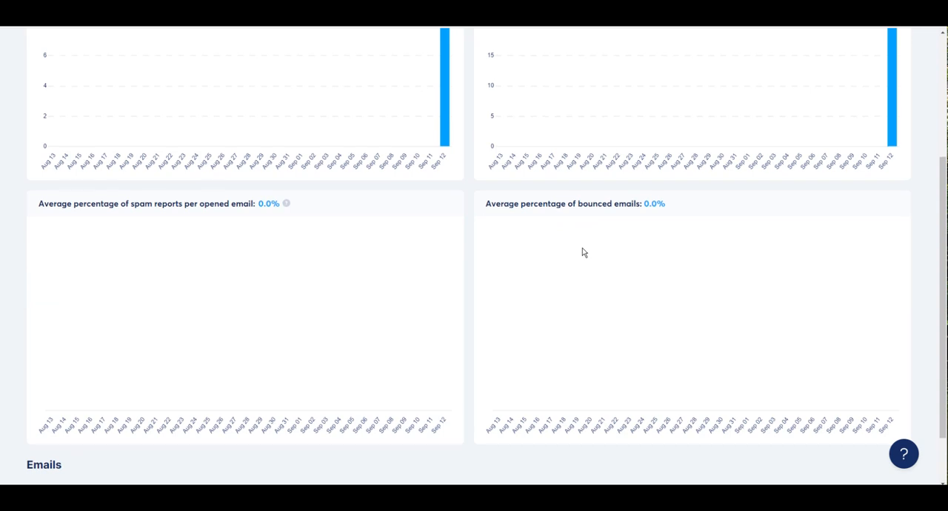
{"action": "scroll", "coordinate": [583, 252], "scroll_direction": "down", "scroll_amount": 1}
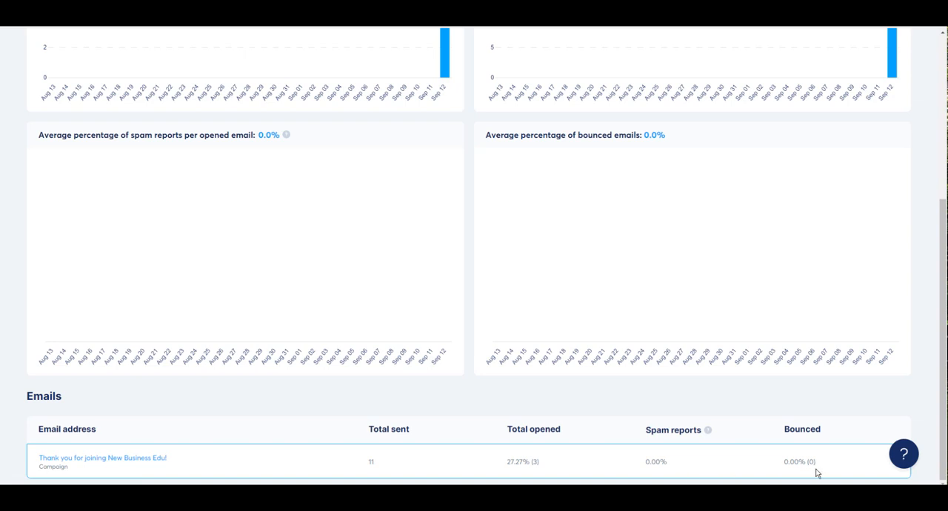
- Open the statistics of the "Thank you for joining New Business Edu!" email, preview its content and close the preview
{"action": "left_click", "coordinate": [74, 462]}
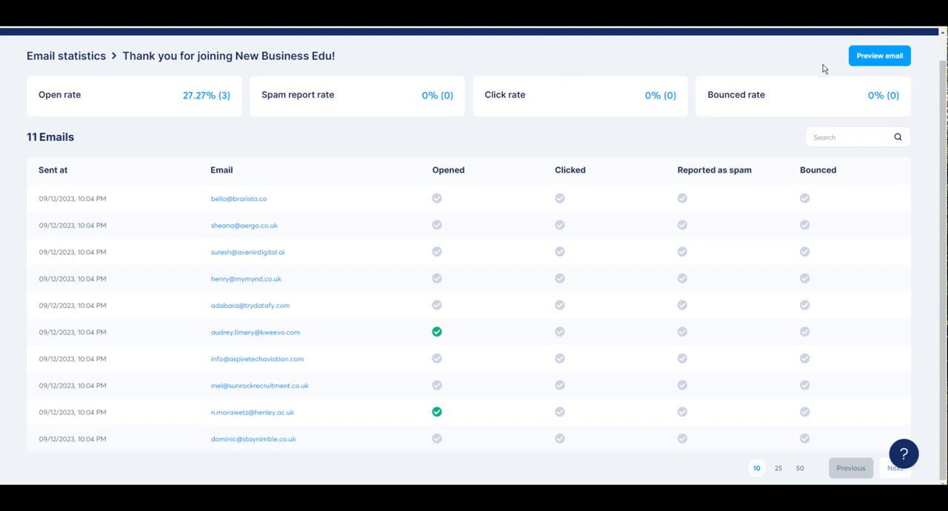
{"action": "left_click", "coordinate": [867, 63]}
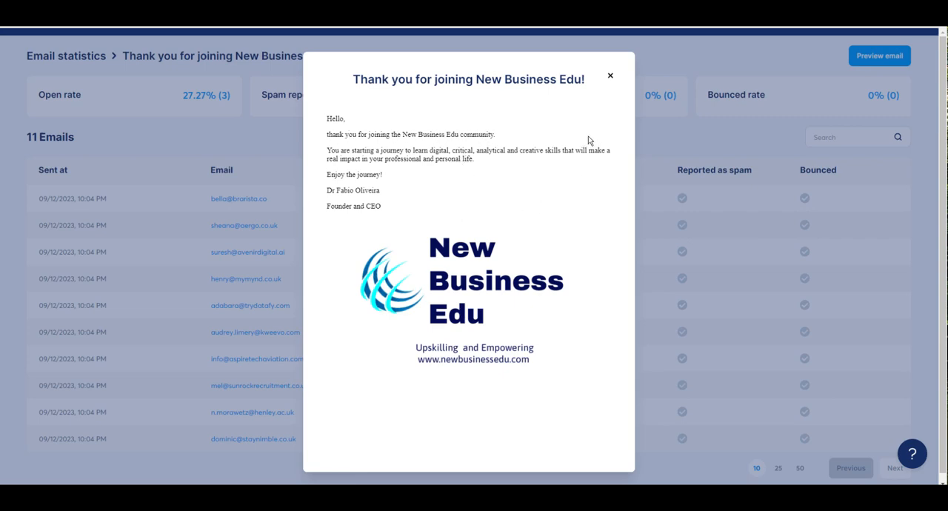
{"action": "left_click", "coordinate": [611, 78]}
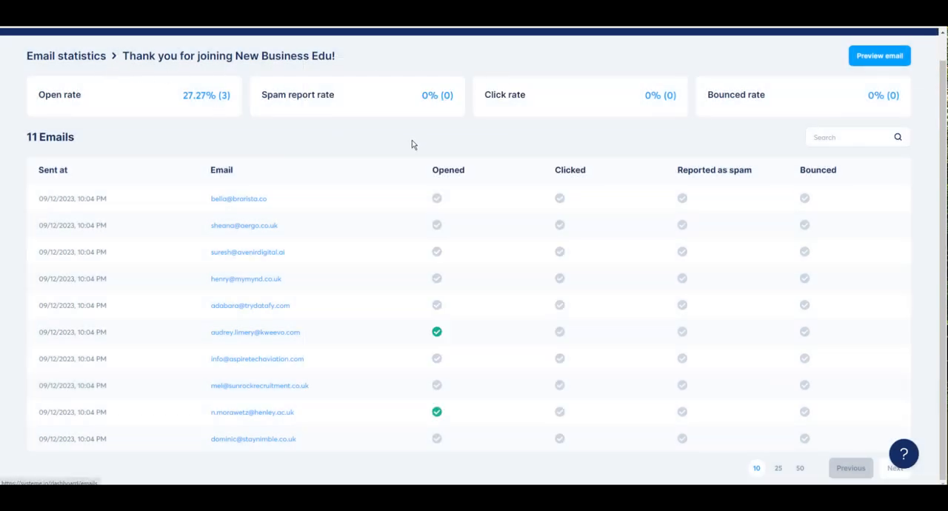
- Leave the email's statistics and return to the main dashboard
{"action": "scroll", "coordinate": [411, 145], "scroll_direction": "up", "scroll_amount": 1}
{"action": "mouse_move", "coordinate": [476, 46]}
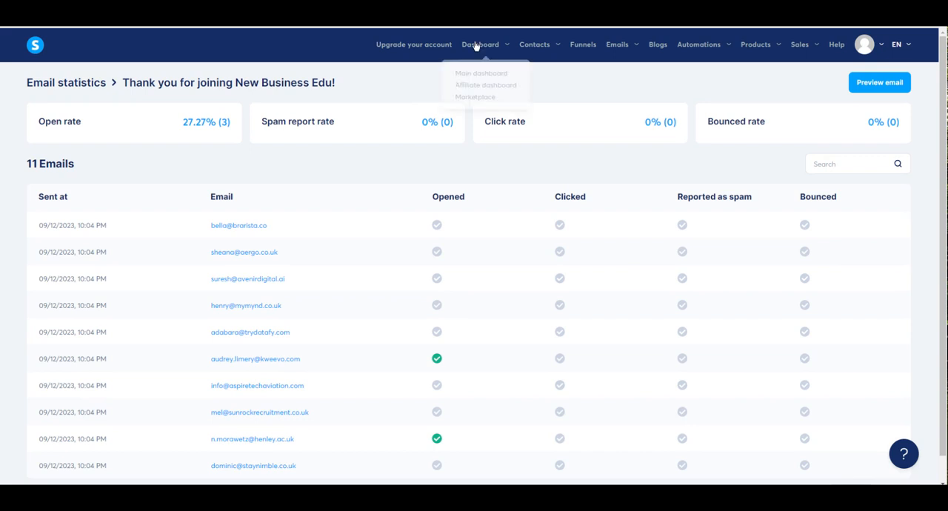
{"action": "left_click", "coordinate": [476, 75]}
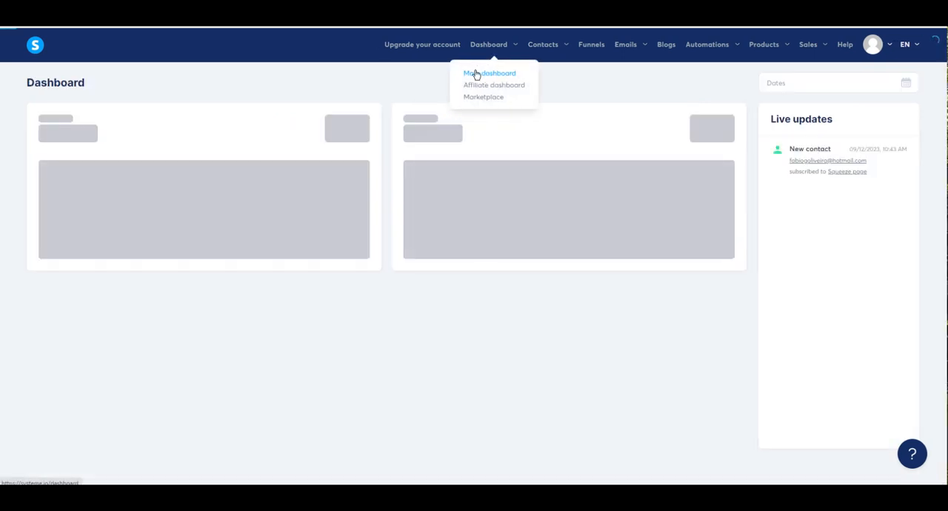